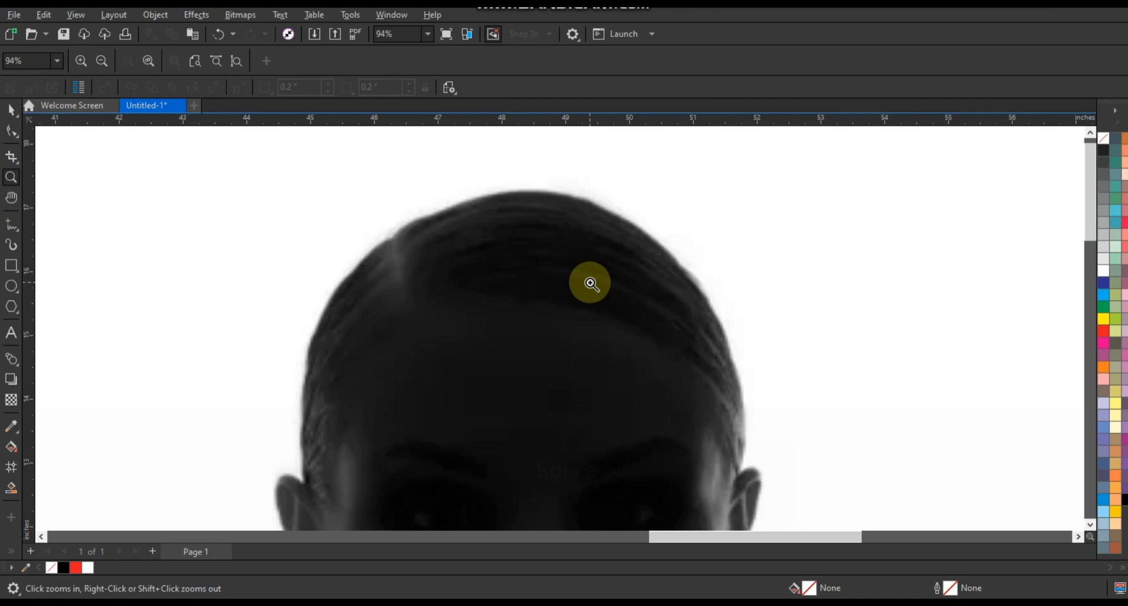
- Set the Freehand tool's default outline to a 1.5 pt width and a red colour
left_click(12, 224)
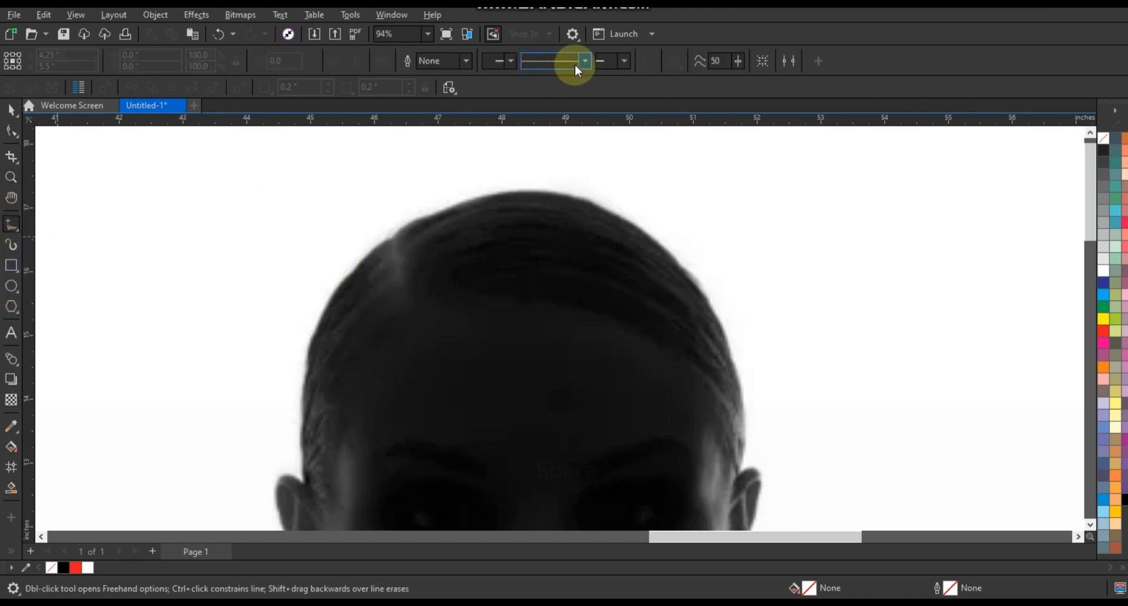
left_click(466, 60)
left_click(444, 128)
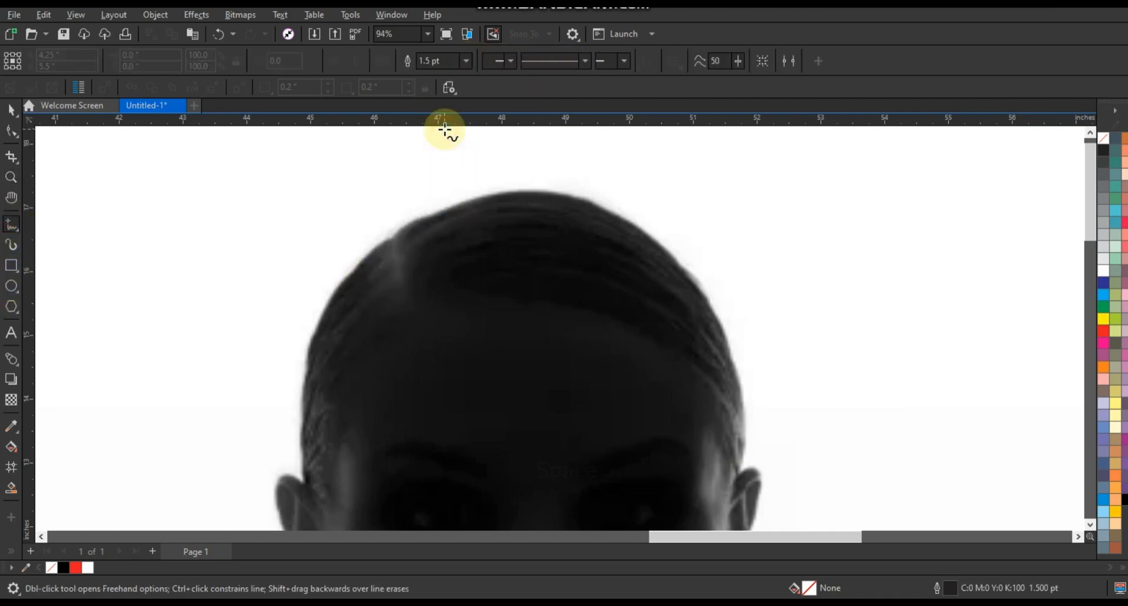
right_click(1103, 329)
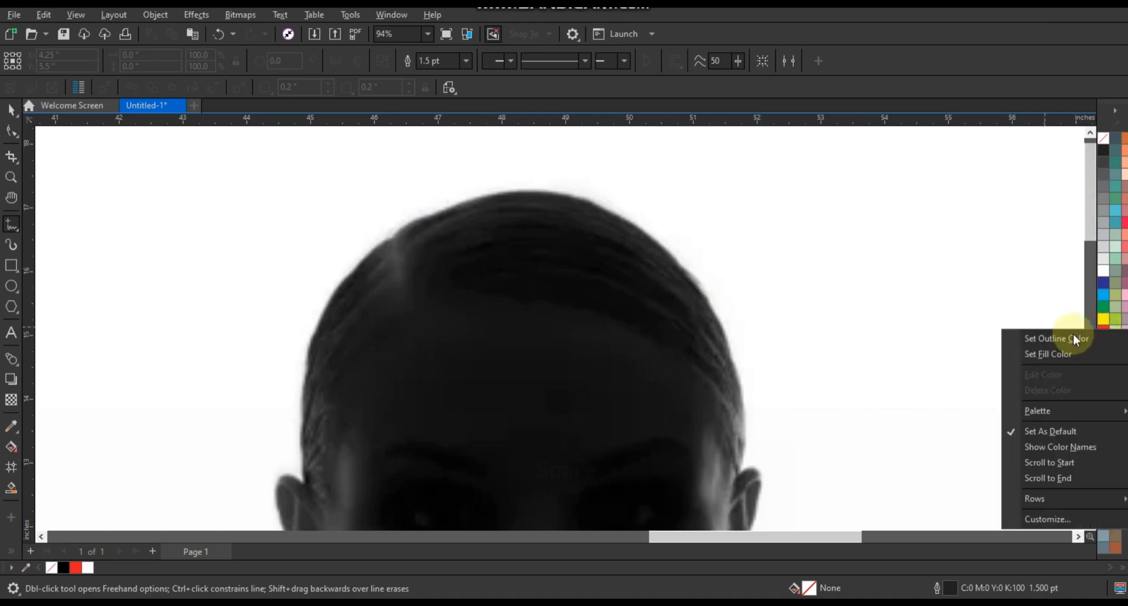
left_click(1056, 339)
- Trace straight freehand segments across the top of the woman's head and down its left side to the left ear
left_click(695, 284)
left_click(433, 218)
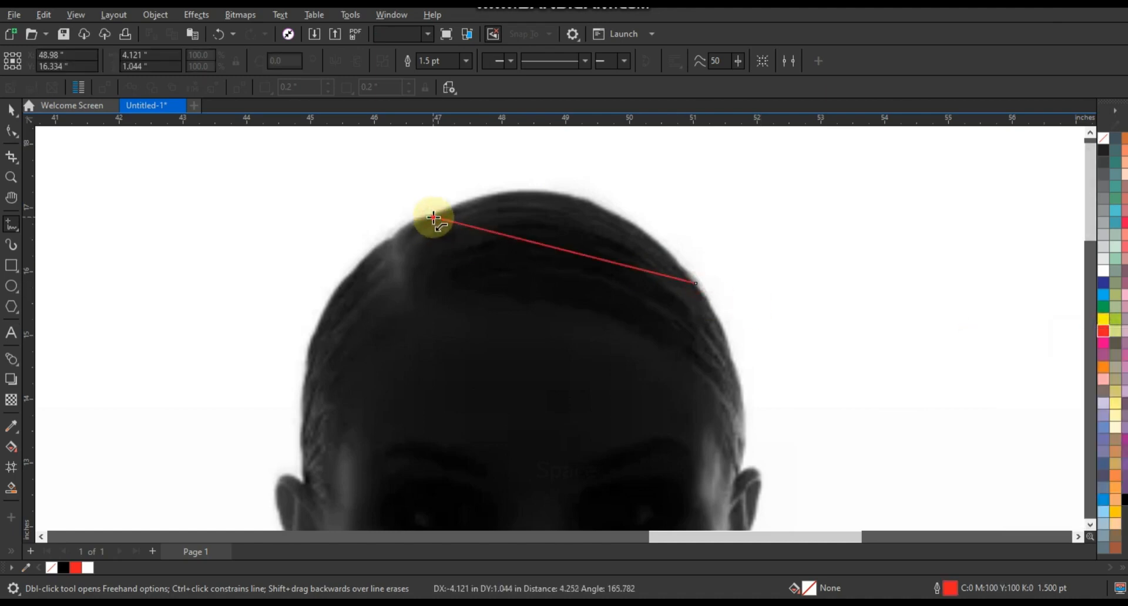
double_click(395, 235)
double_click(304, 480)
left_click(282, 519)
- Continue the traced outline from its open end down the left ear to the earlobe
key("F3")
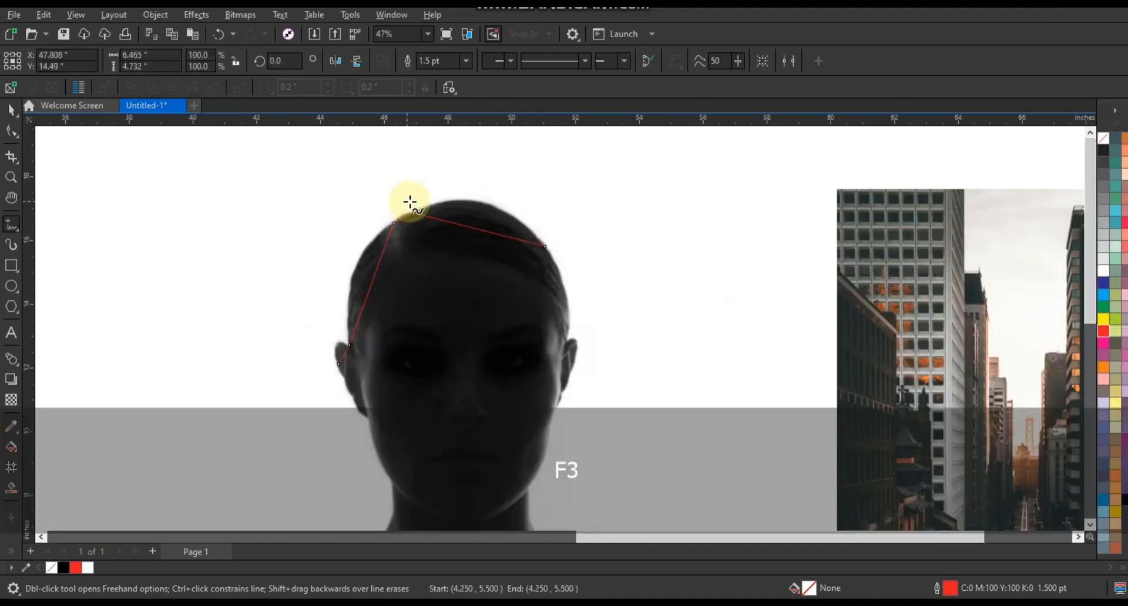
key("F3")
left_click(11, 177)
left_click_drag(247, 259, 629, 496)
left_click(11, 223)
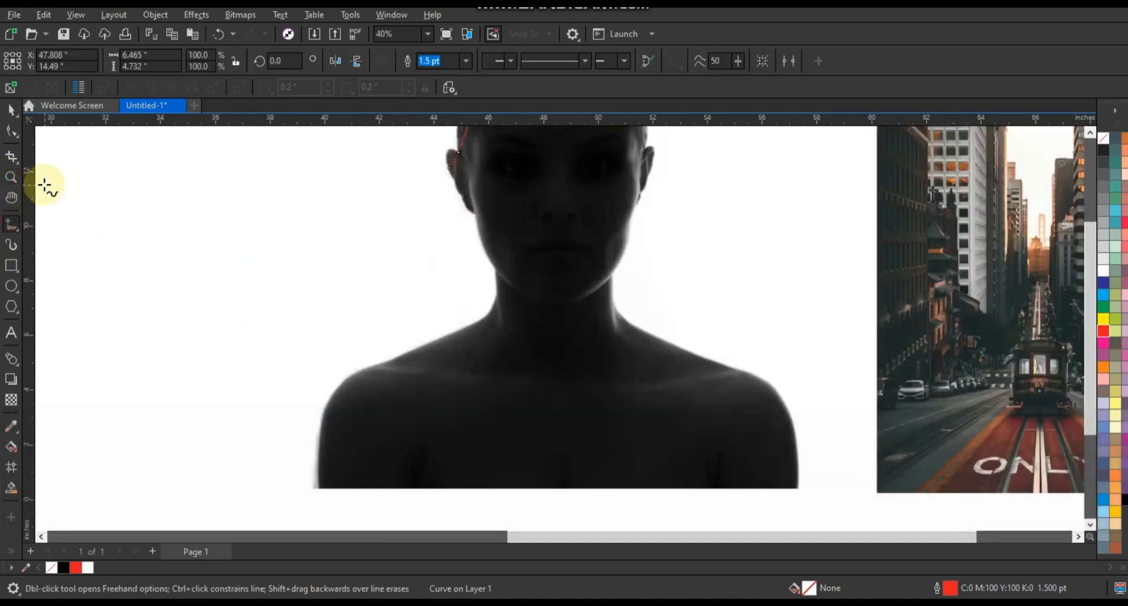
left_click(11, 177)
left_click(327, 295)
key("space")
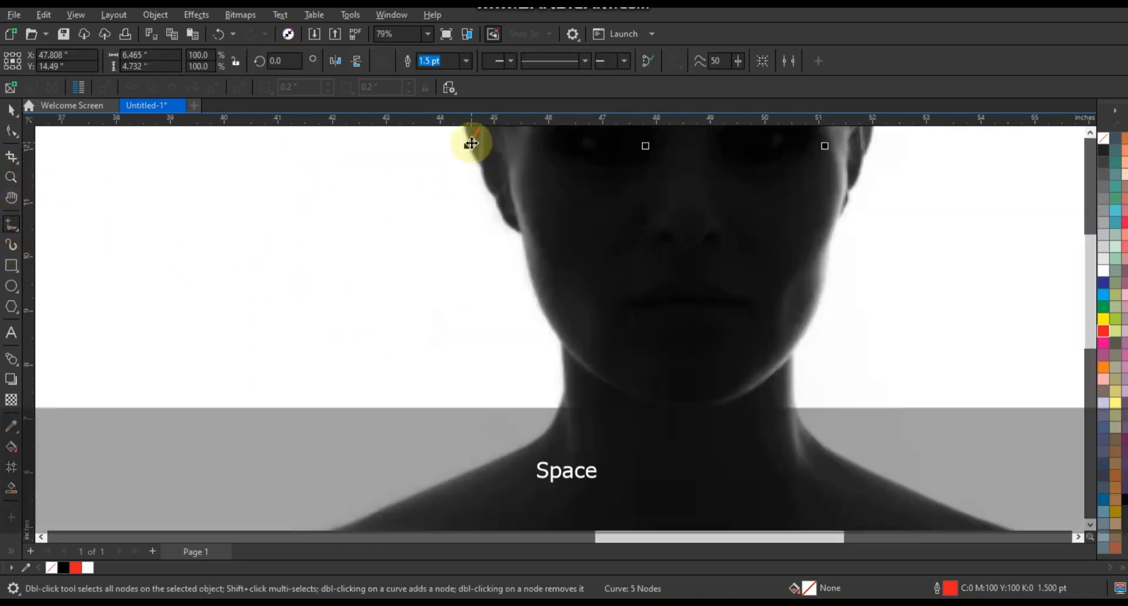
left_click(471, 144)
double_click(479, 166)
double_click(494, 194)
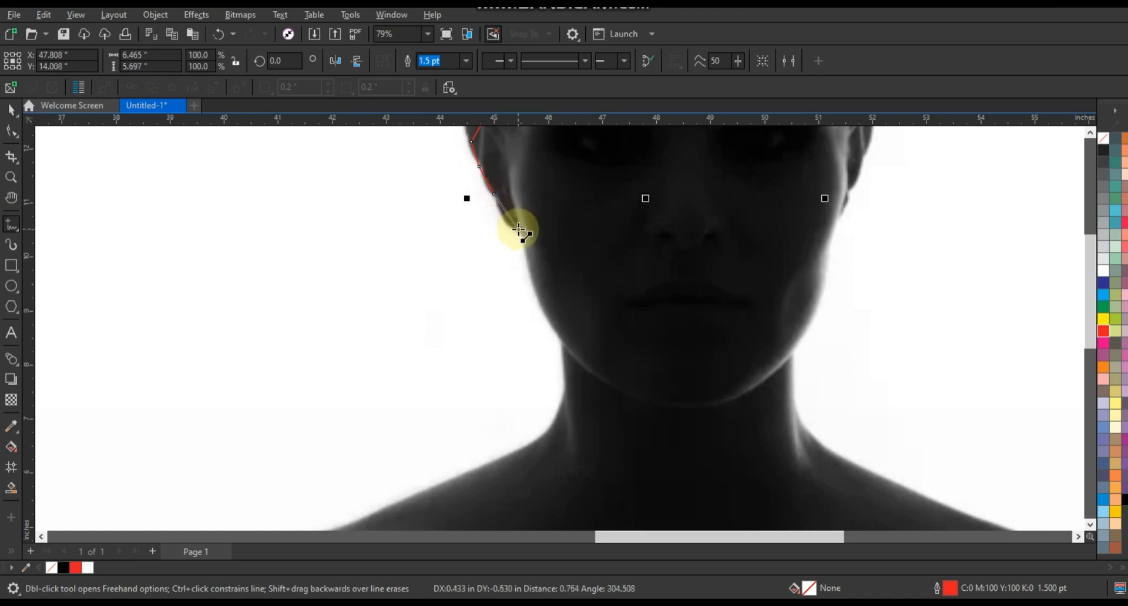
double_click(518, 229)
- Extend the outline with straight segments past the jaw, neck and left shoulder to the portrait's lower-left corner
double_click(562, 344)
double_click(513, 455)
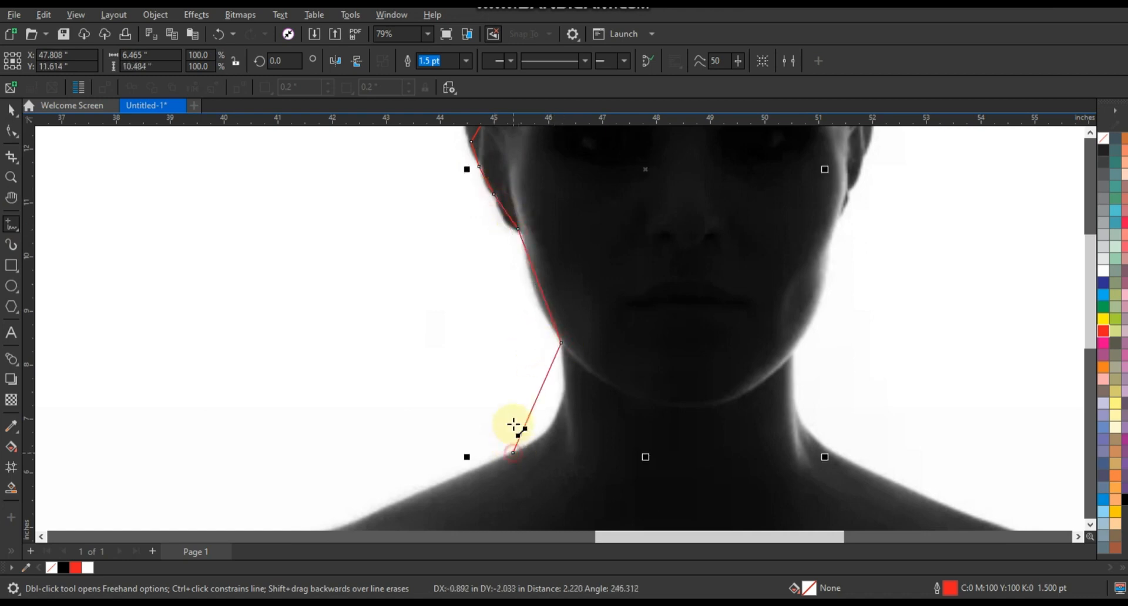
double_click(332, 343)
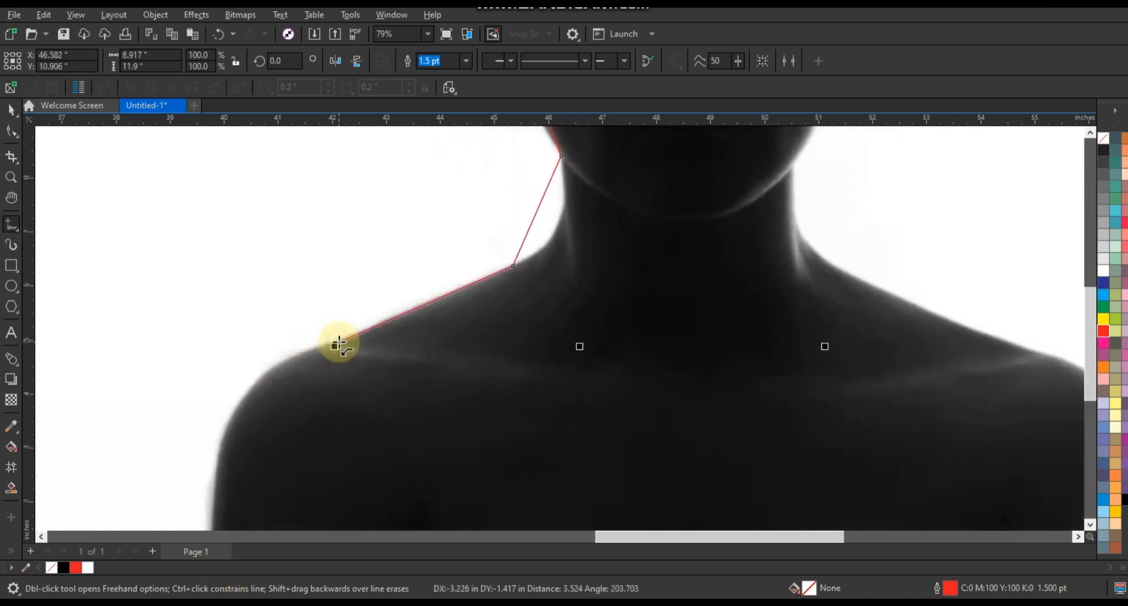
scroll(336, 342, "down", 3)
key("space")
double_click(286, 464)
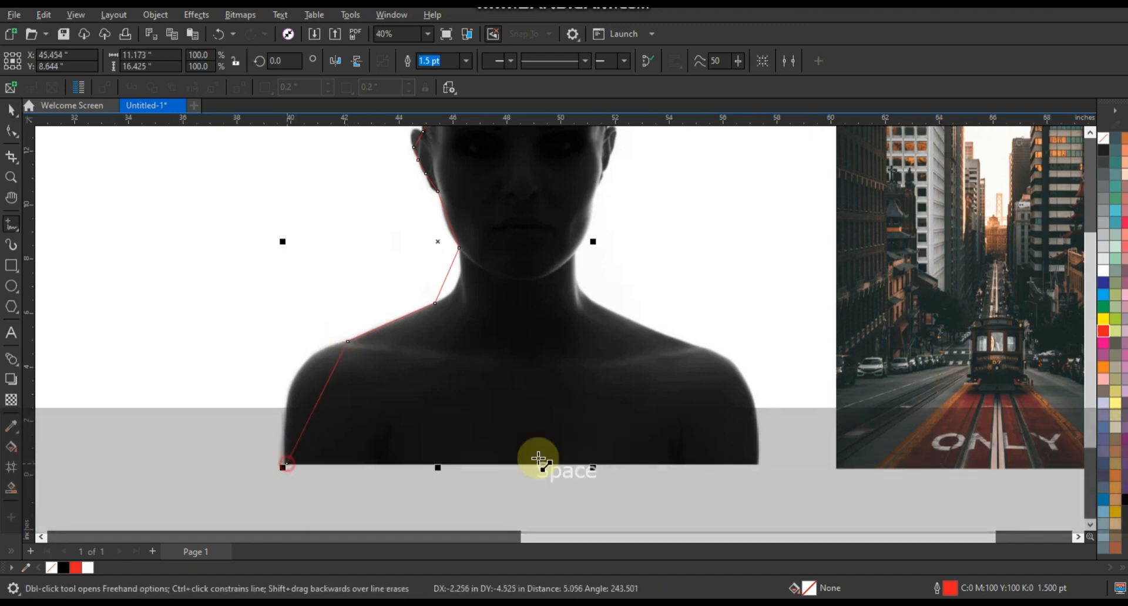
- Trace the outline along the portrait's lower edge and up over the right shoulder to the neck
double_click(759, 464)
double_click(693, 347)
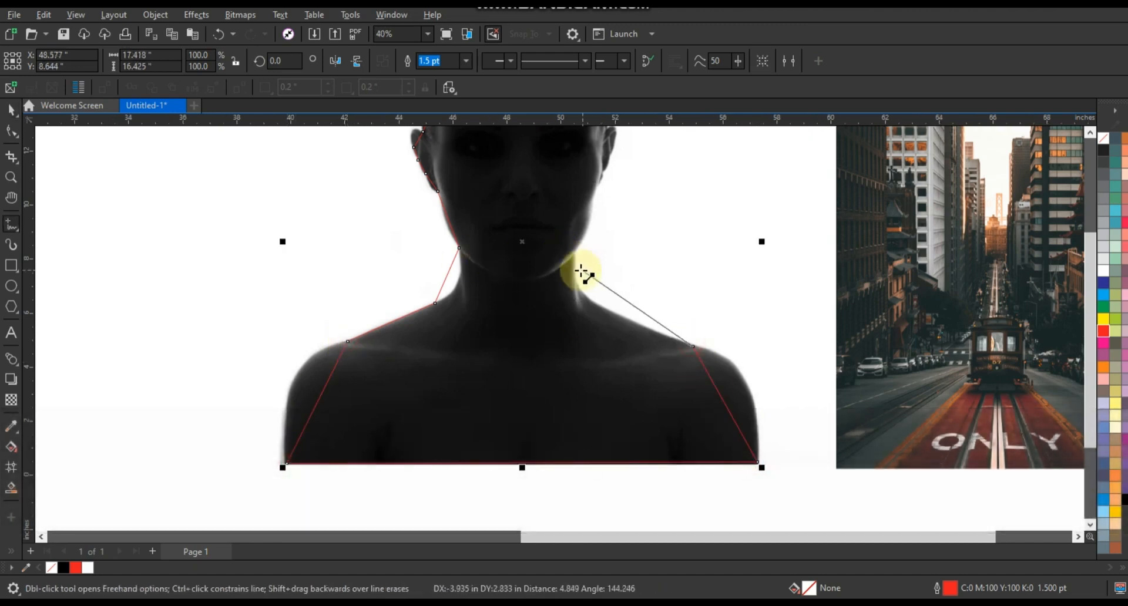
left_click(574, 278)
- Continue the outline from the right side of the neck up past the jaw and along the right ear
left_click(11, 177)
right_click(398, 300)
left_click_drag(512, 194, 666, 325)
left_click(11, 223)
key("space")
left_click(495, 468)
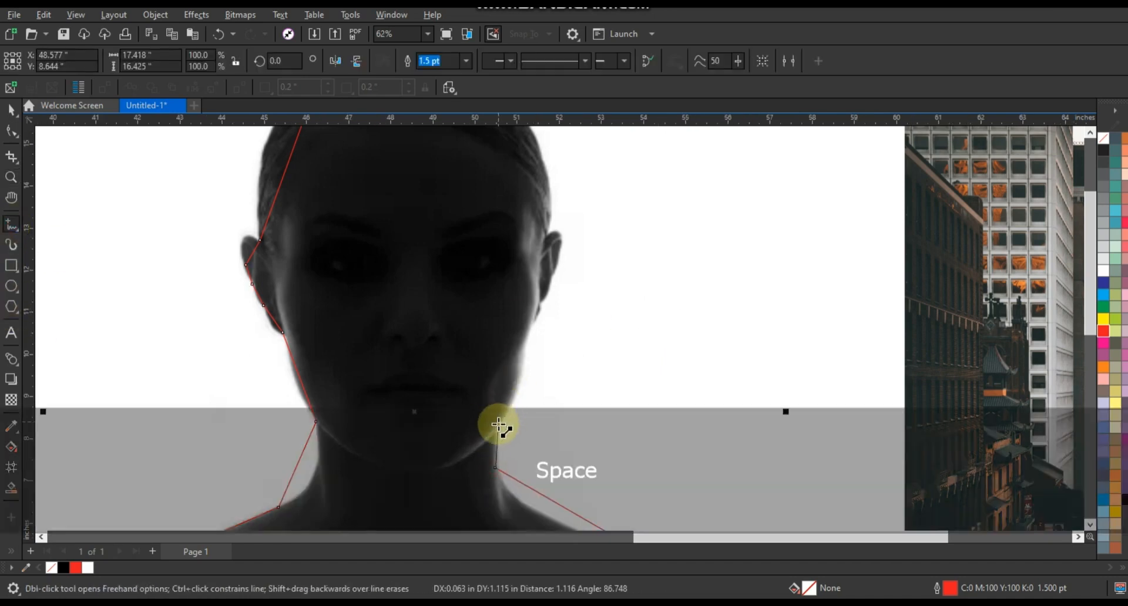
double_click(499, 428)
double_click(531, 327)
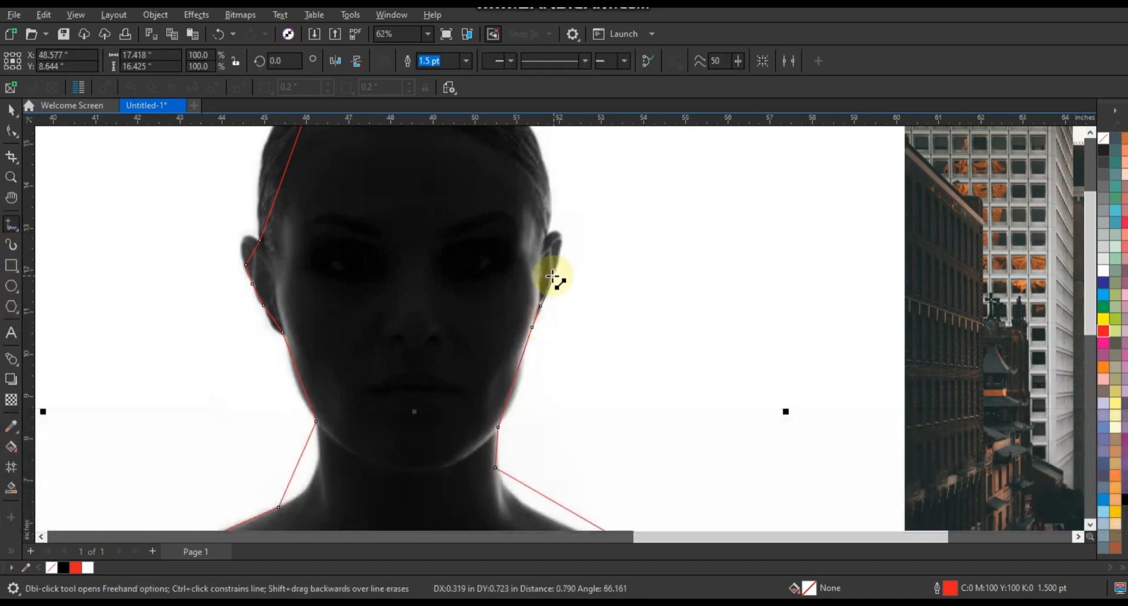
left_click(546, 238)
- Close the outline by tracing from the top of the right ear to its starting point on the head
left_click(1089, 132)
left_click(1090, 132)
left_click(1090, 132)
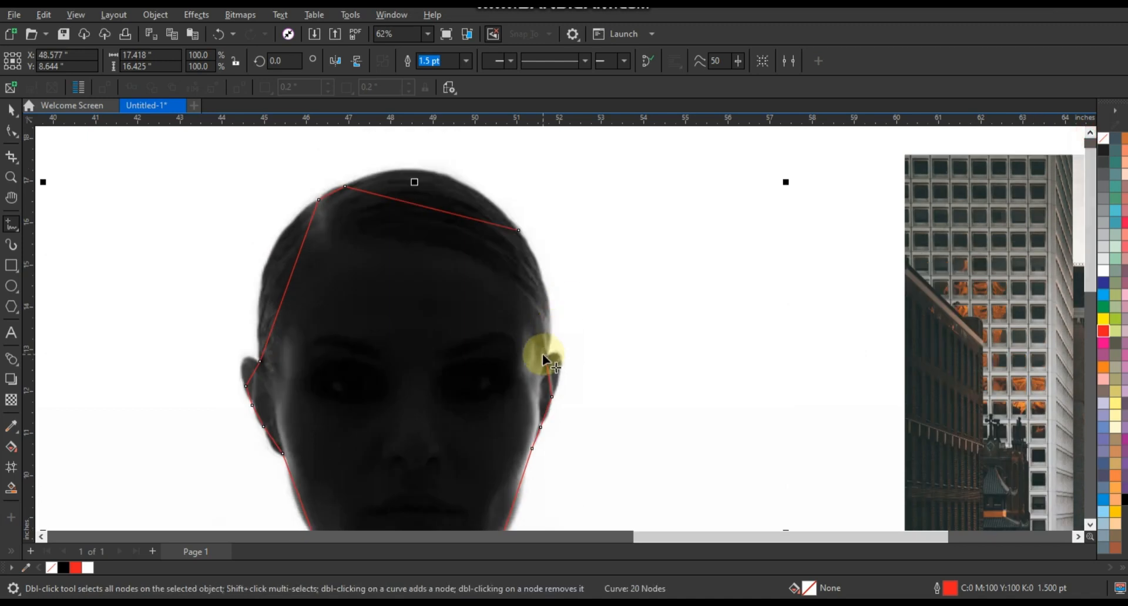
key("space")
left_click(545, 358)
left_click(525, 237)
- Set the closed outline's width to 3 pt and convert all its straight segments to curves
left_click(466, 60)
left_click(444, 147)
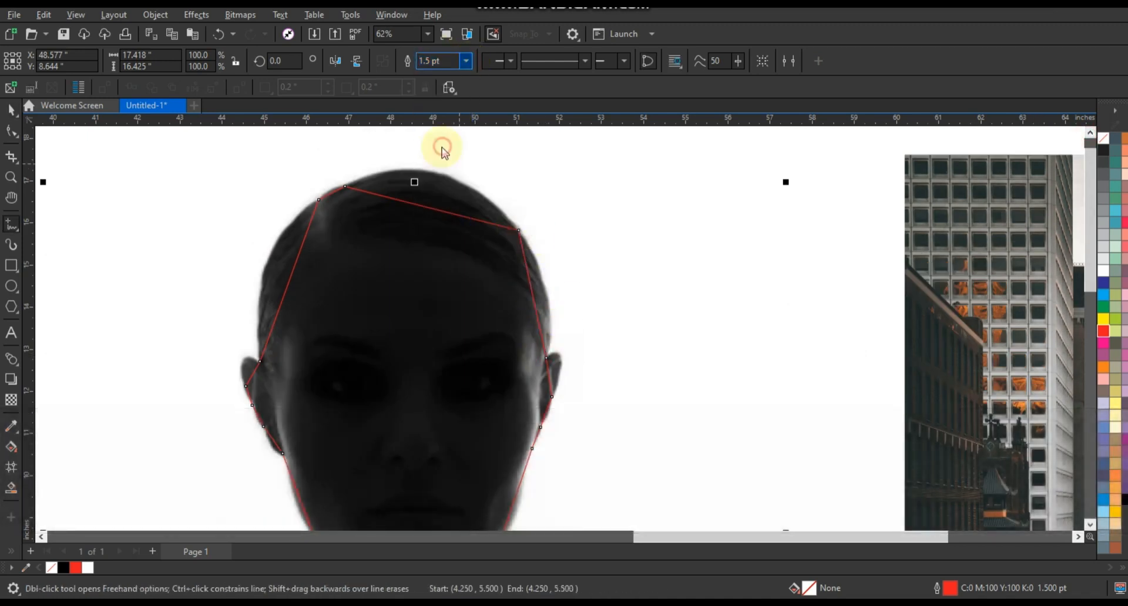
key("F3")
left_click(12, 132)
key("F3")
left_click_drag(167, 214, 430, 457)
key("shift+F2")
left_click(208, 62)
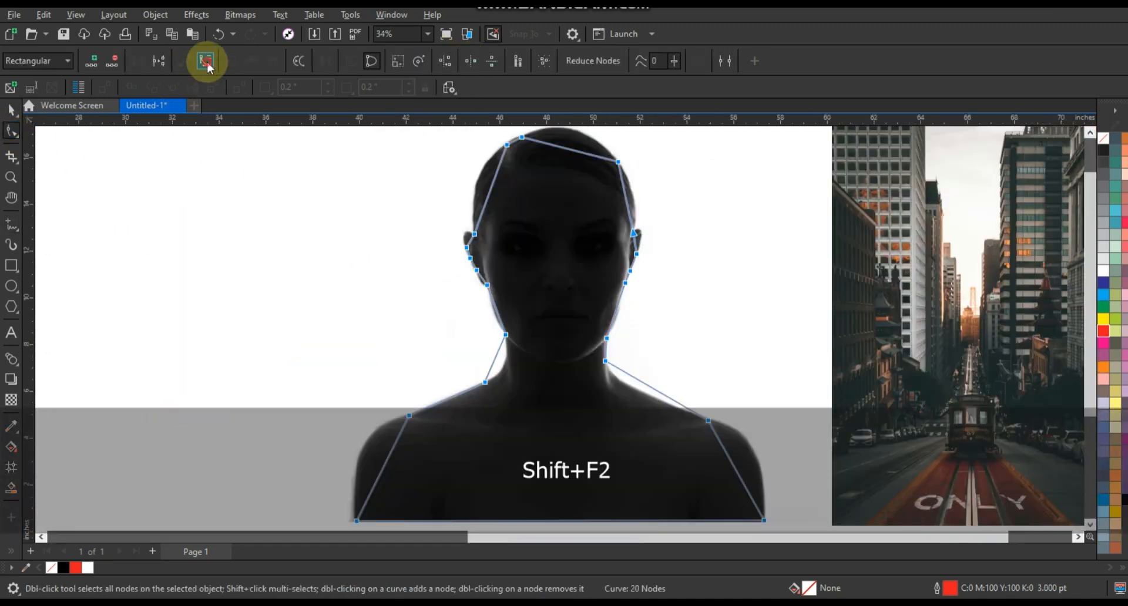
- Bend the outline's segments around the head to follow the hair contour on the left side, crown and right side
left_click(12, 177)
left_click_drag(431, 305, 750, 100)
left_click(11, 132)
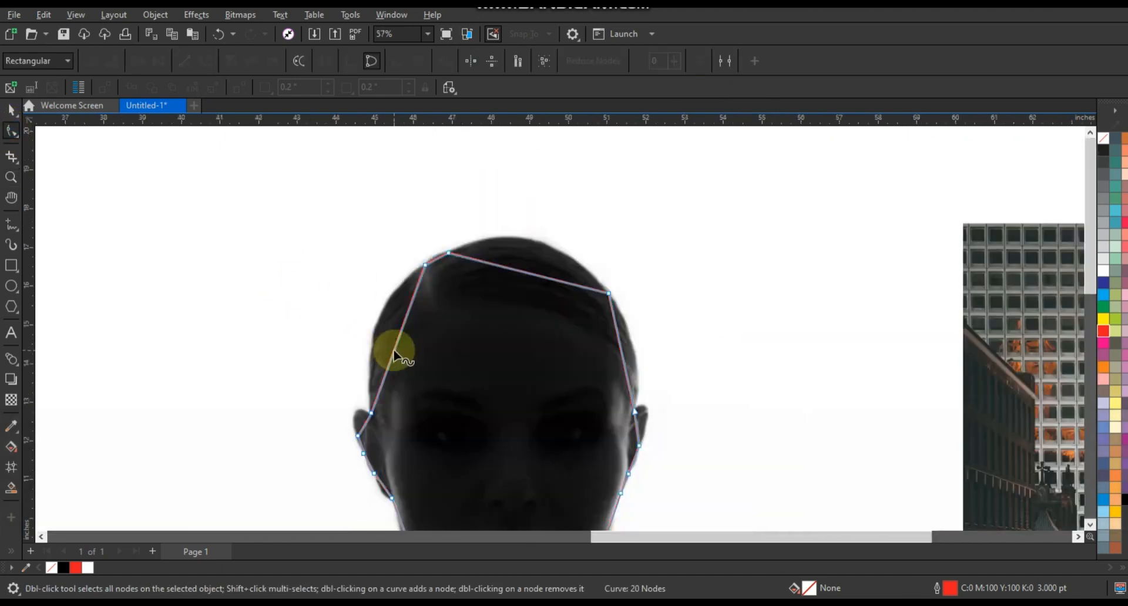
left_click_drag(393, 350, 376, 330)
left_click(11, 177)
left_click_drag(329, 194, 811, 429)
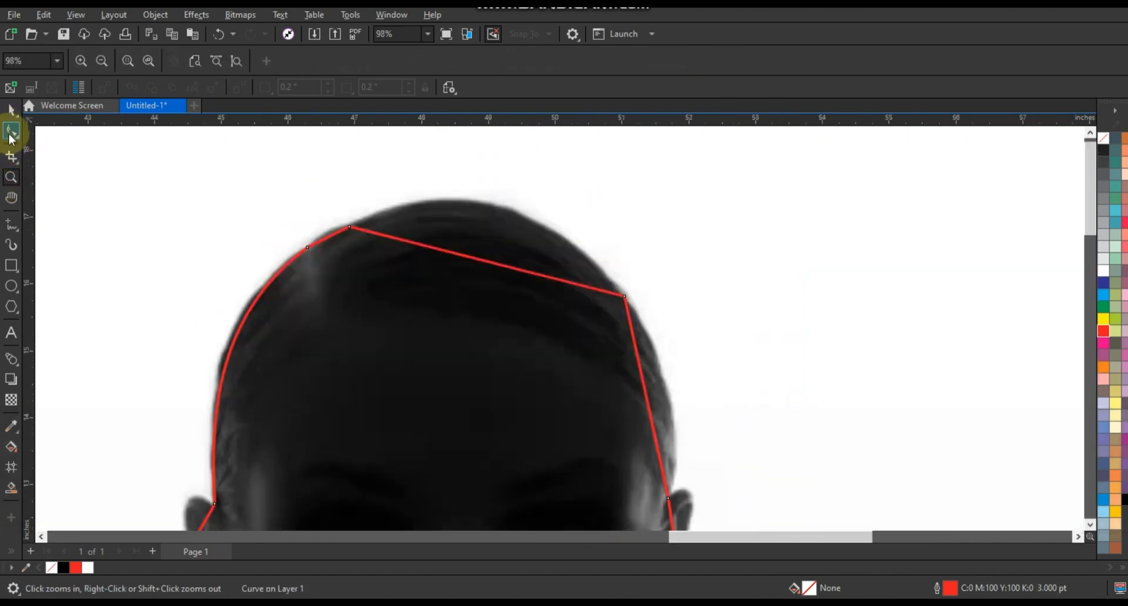
left_click(12, 132)
key("F10")
left_click_drag(472, 257, 486, 210)
left_click_drag(641, 382, 662, 379)
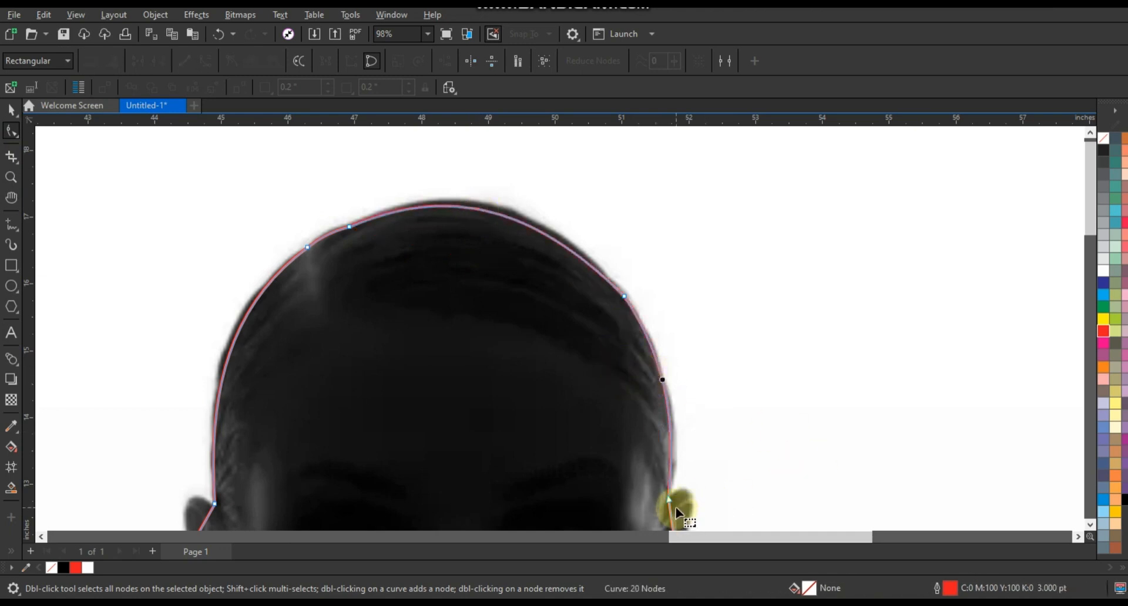
- Bend the outline's segments at both ears to follow the ears' rounded edges
scroll(718, 507, "down", 3)
left_click(679, 342)
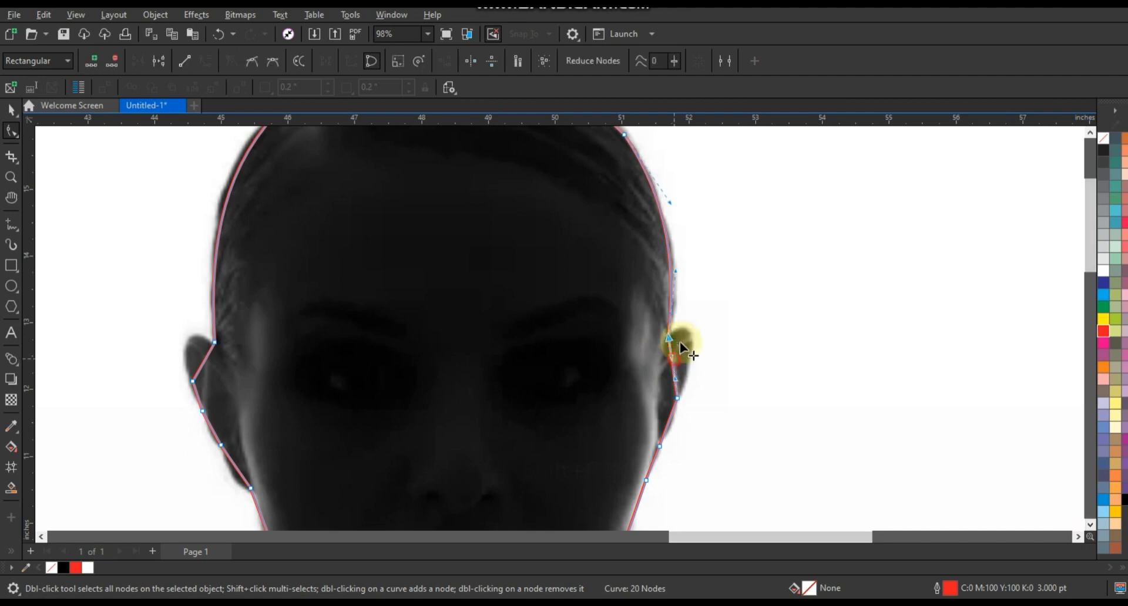
left_click_drag(672, 376, 695, 326)
left_click(207, 357)
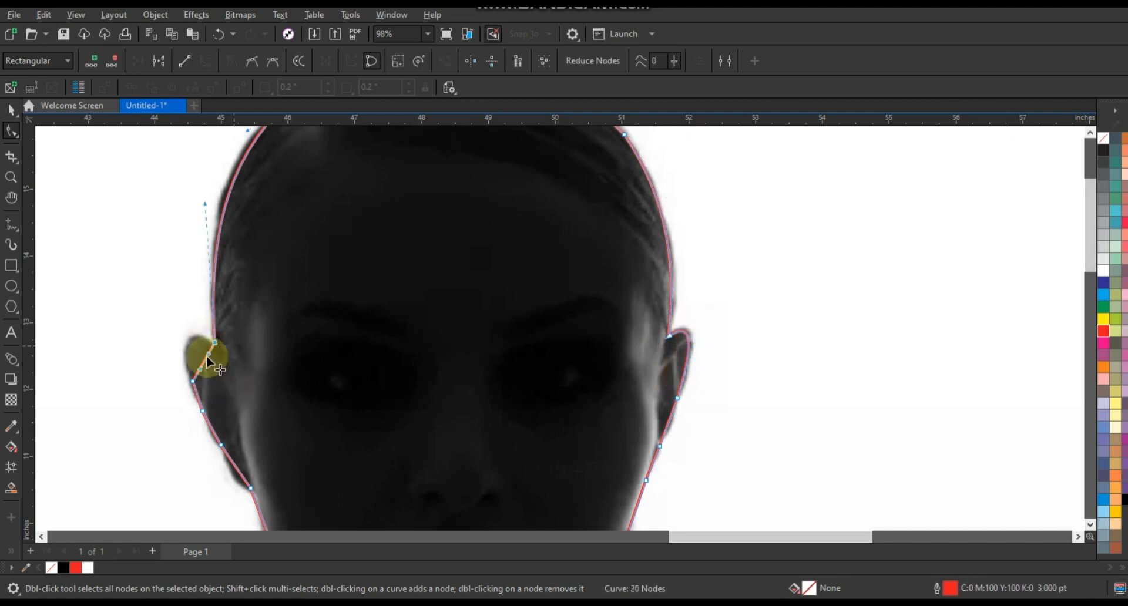
left_click_drag(206, 355, 179, 342)
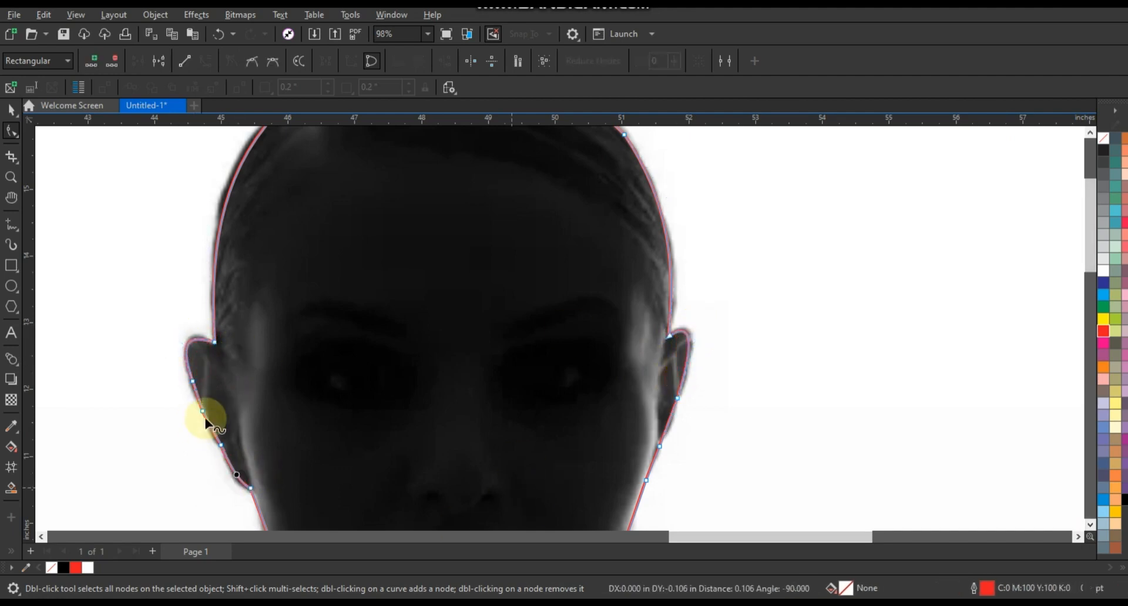
left_click(669, 431)
- Curve the outline's segments along both sides of the jaw to match the face
scroll(1034, 512, "down", 3)
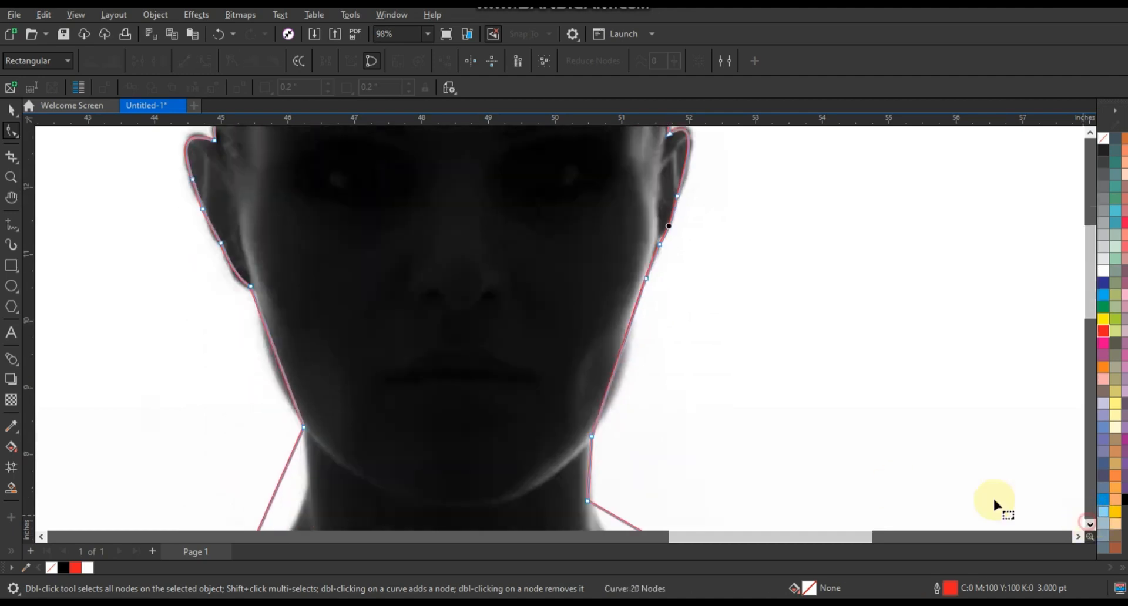
left_click_drag(613, 379, 619, 388)
left_click_drag(285, 381, 279, 382)
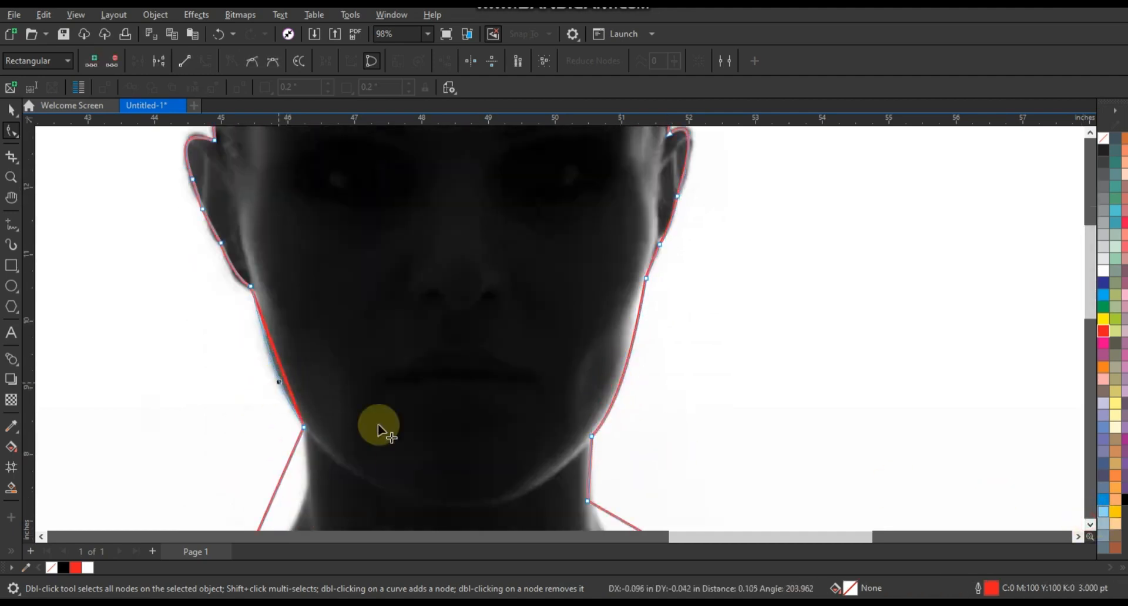
- Adjust the right neck node and curve the outline along both sides of the neck into the shoulders
left_click(1090, 525)
left_click(1091, 524)
left_click_drag(587, 300, 592, 281)
left_click_drag(690, 357, 591, 366)
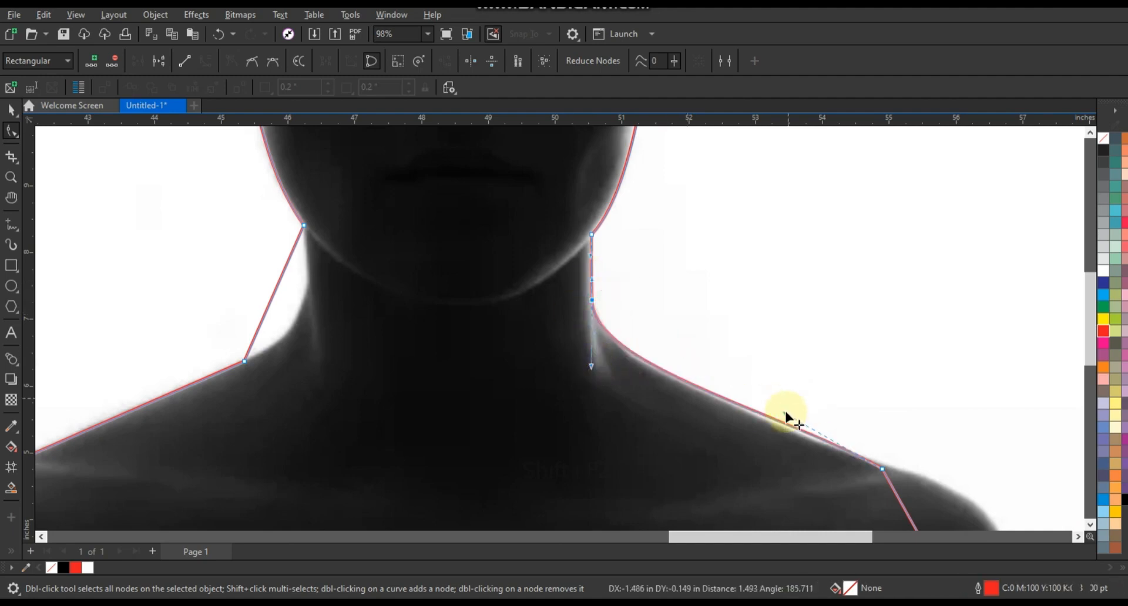
left_click_drag(265, 315, 290, 322)
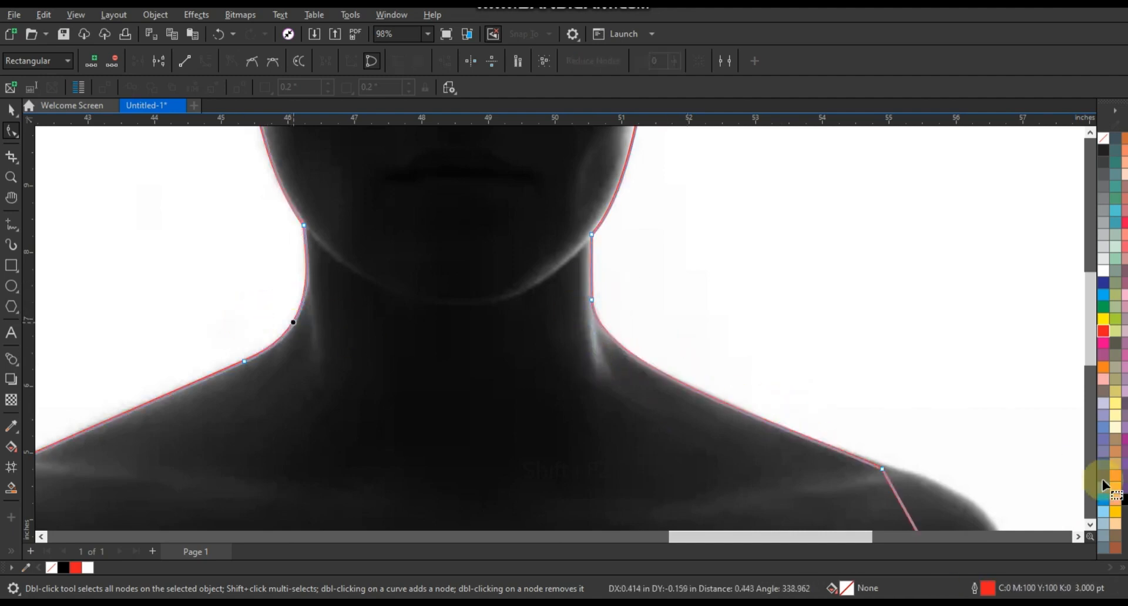
- Bend the outline's outer segments to follow the rounded contours of both shoulders
left_click(1090, 524)
left_click(1089, 524)
left_click_drag(957, 320, 1000, 274)
scroll(681, 326, "down", 1)
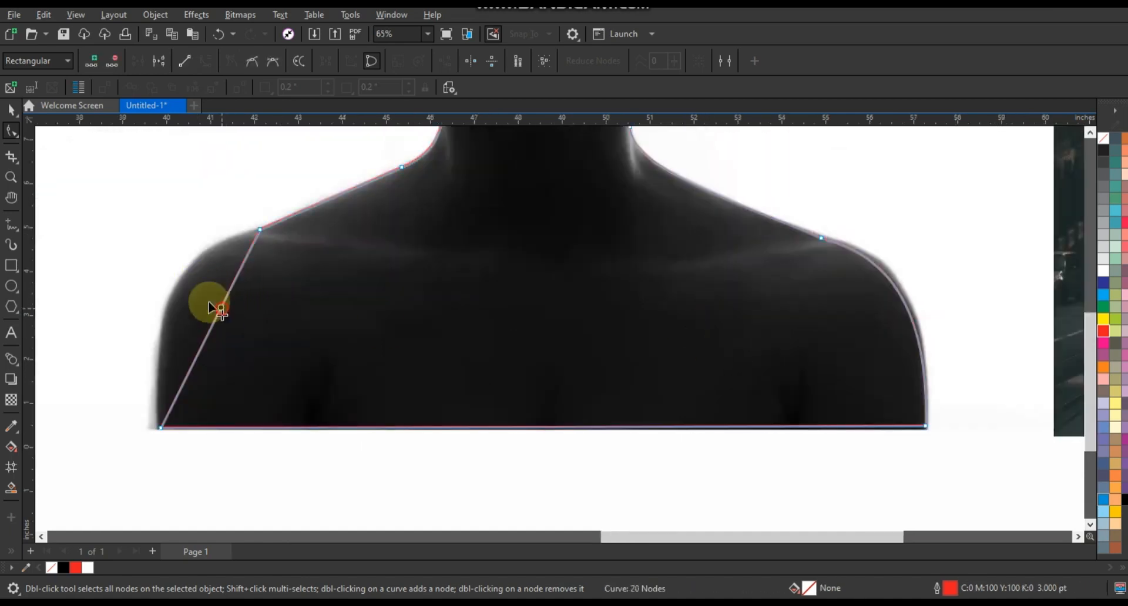
left_click_drag(209, 301, 182, 284)
- PowerClip the portrait bitmap inside the traced red outline
key("F3")
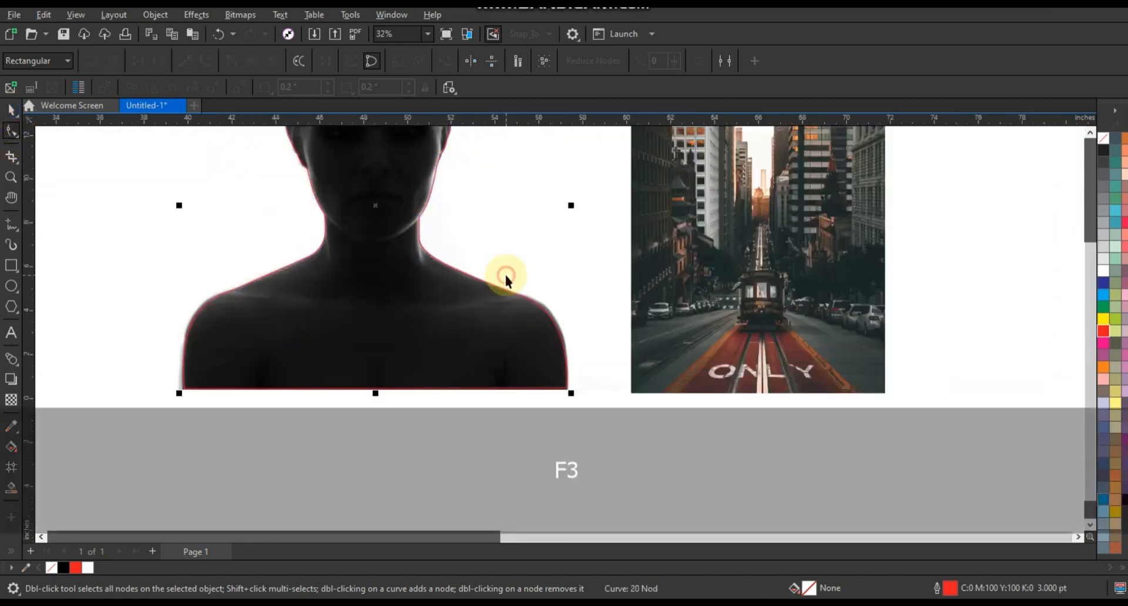
key("shift+F2")
key("Escape")
left_click(659, 312)
right_click(661, 317)
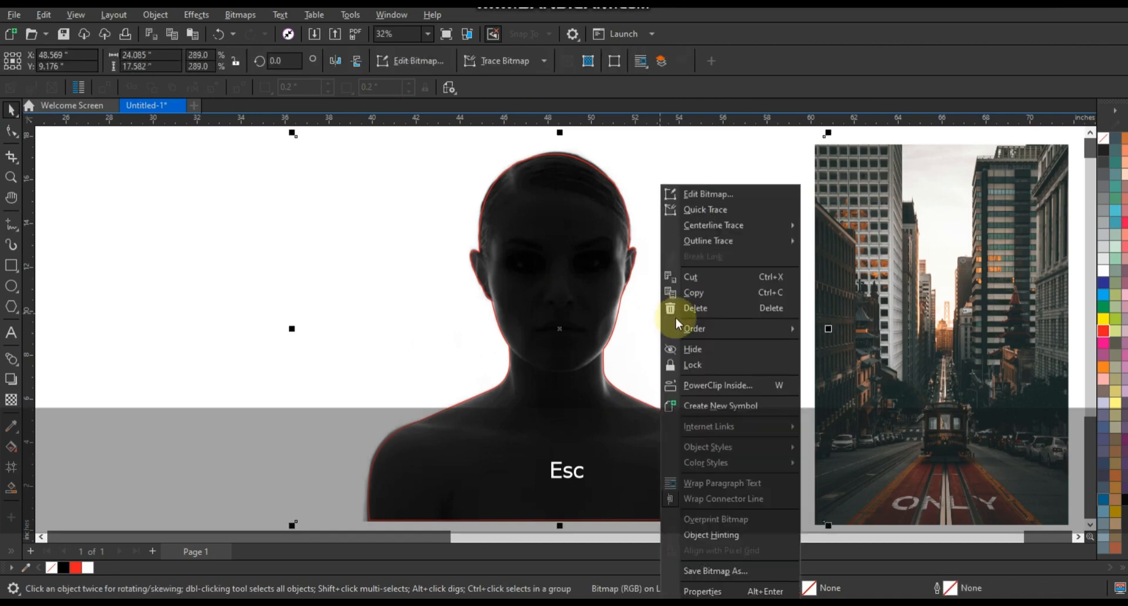
left_click(694, 385)
left_click(550, 216)
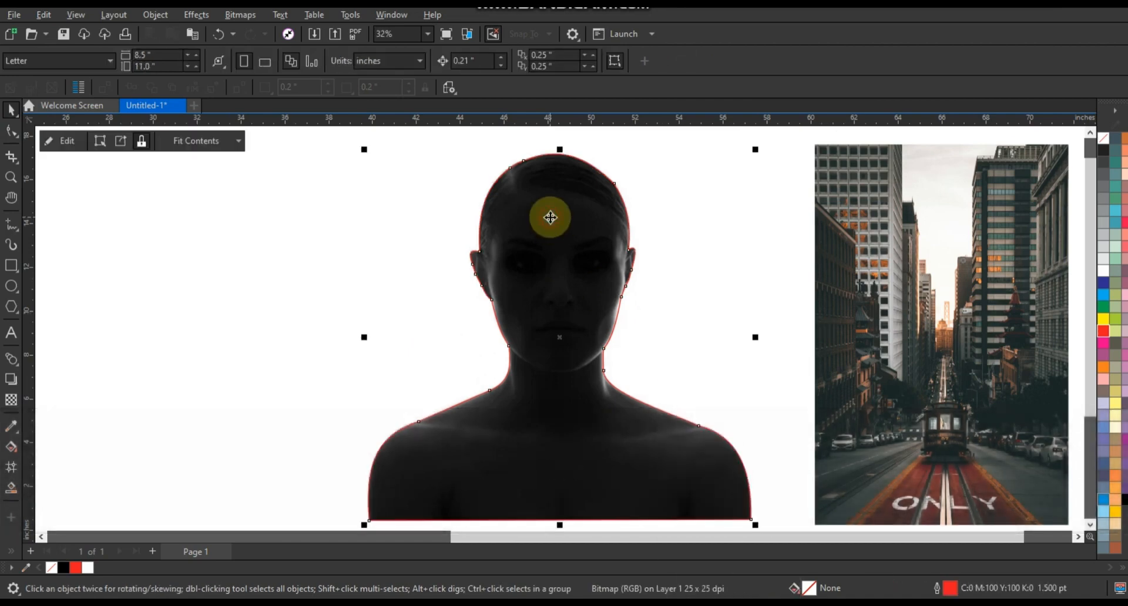
left_click(229, 261)
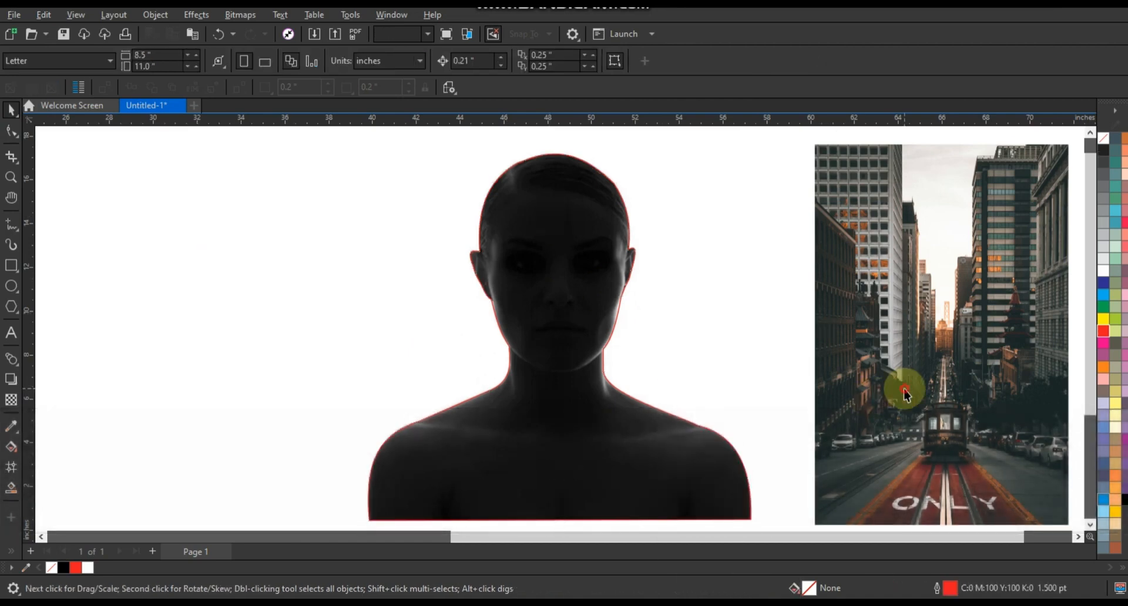
- Align the city street photo's horizontal centre with the clipped portrait
left_click(926, 383)
key("shift+Page_Up")
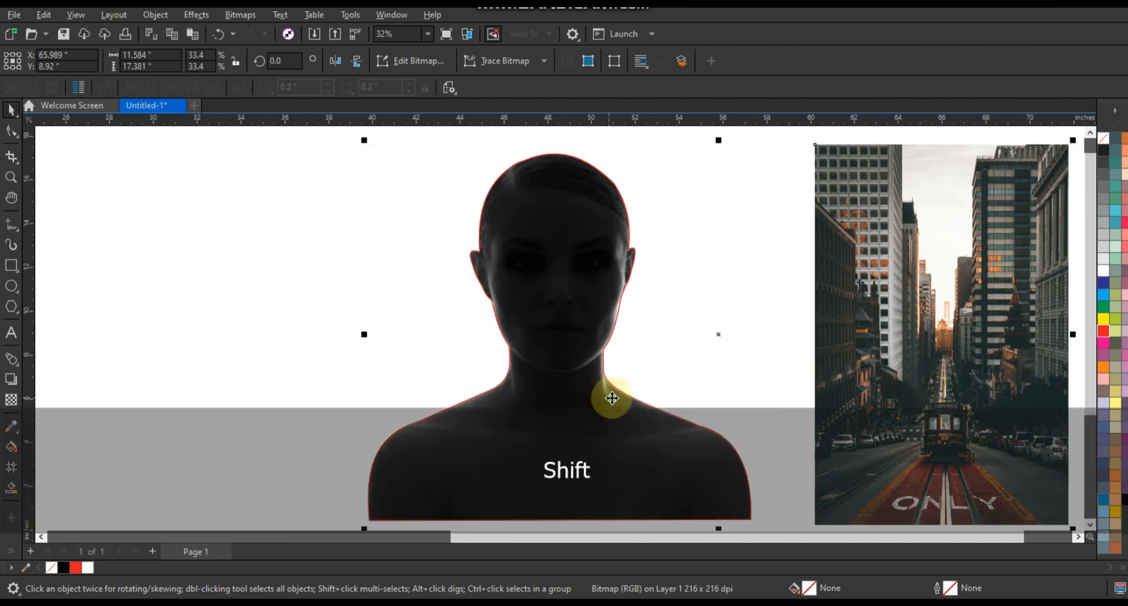
key("c")
- Enlarge the city street photo proportionally to about 17.15 by 25.73 inches so it spans the shoulders
left_click(222, 341)
left_click(601, 417)
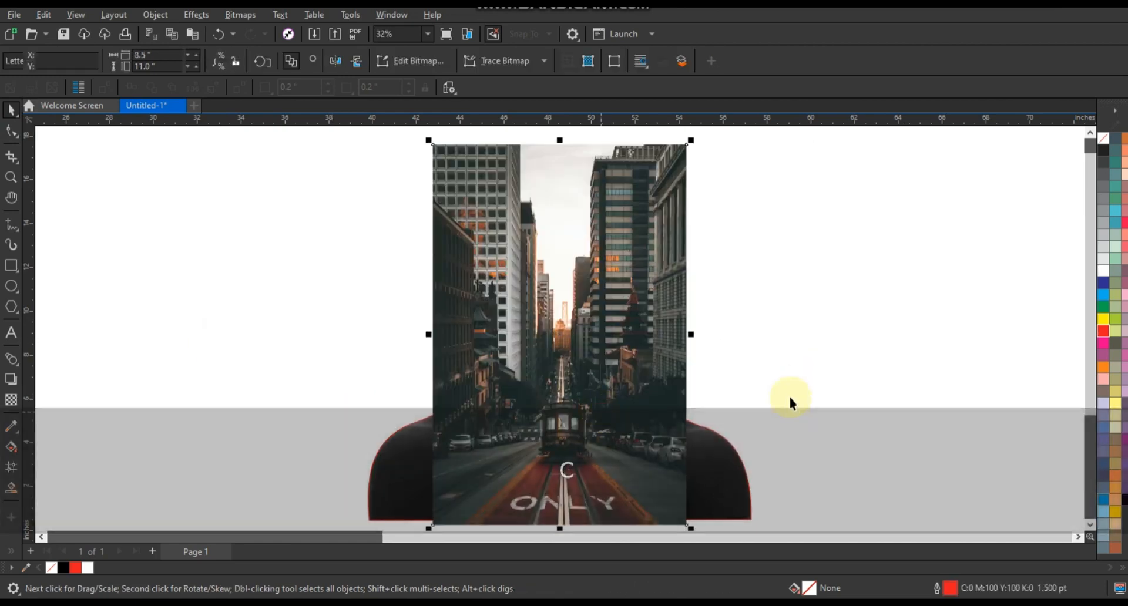
key("F3")
left_click_drag(661, 462, 703, 504)
key("shift+F2")
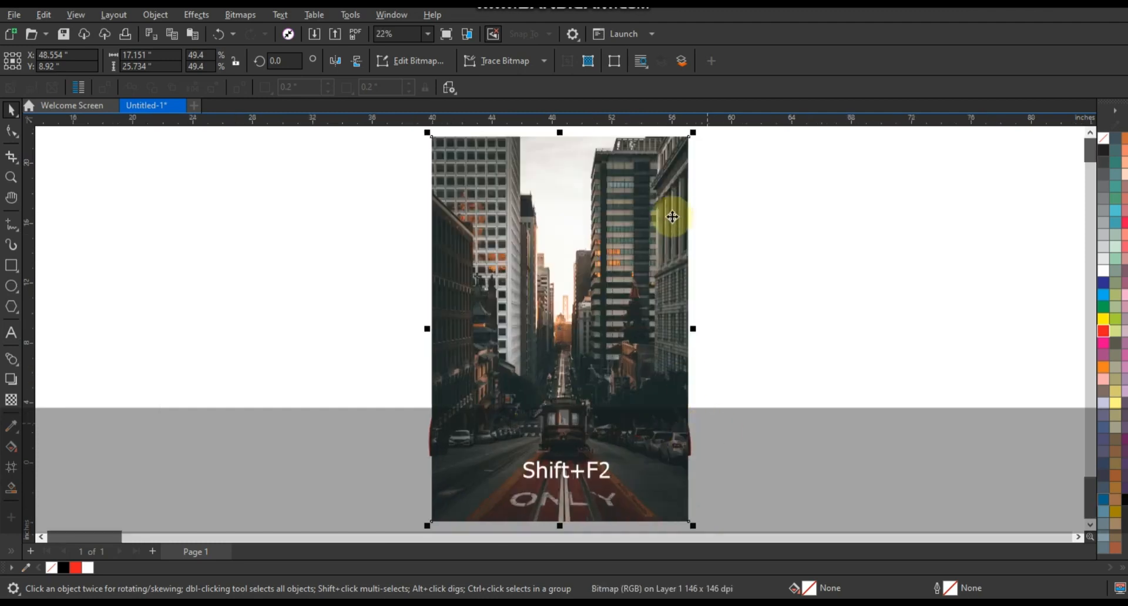
- Scale the city street photo down to about 13.78 by 20.68 inches, and set its brightness to 10 and contrast to 43
left_click_drag(693, 135, 672, 170)
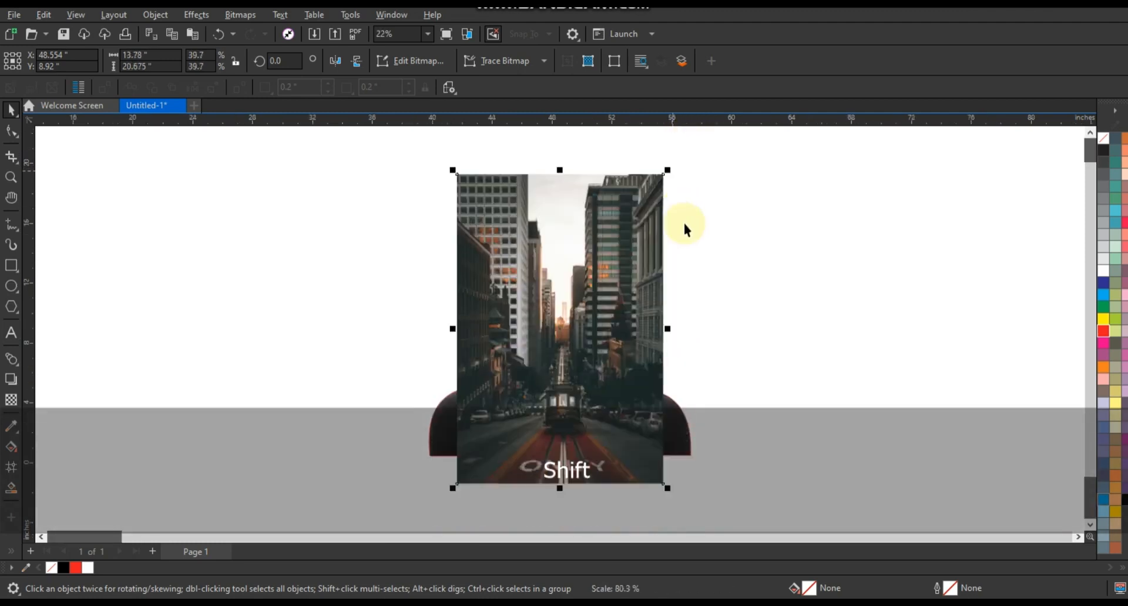
key("shift+F2")
left_click(195, 22)
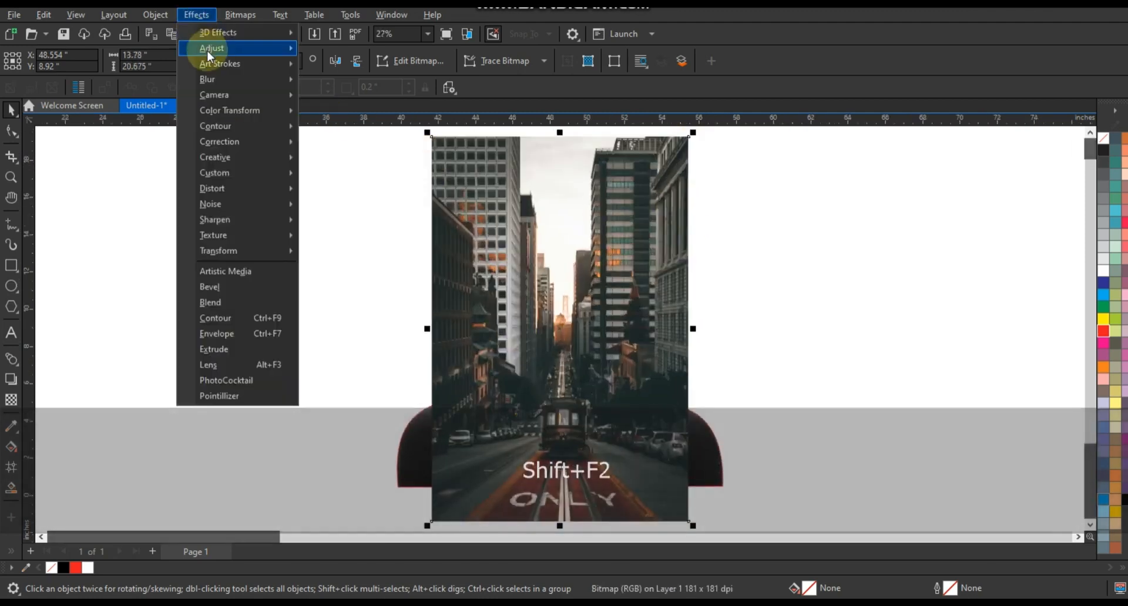
mouse_move(232, 48)
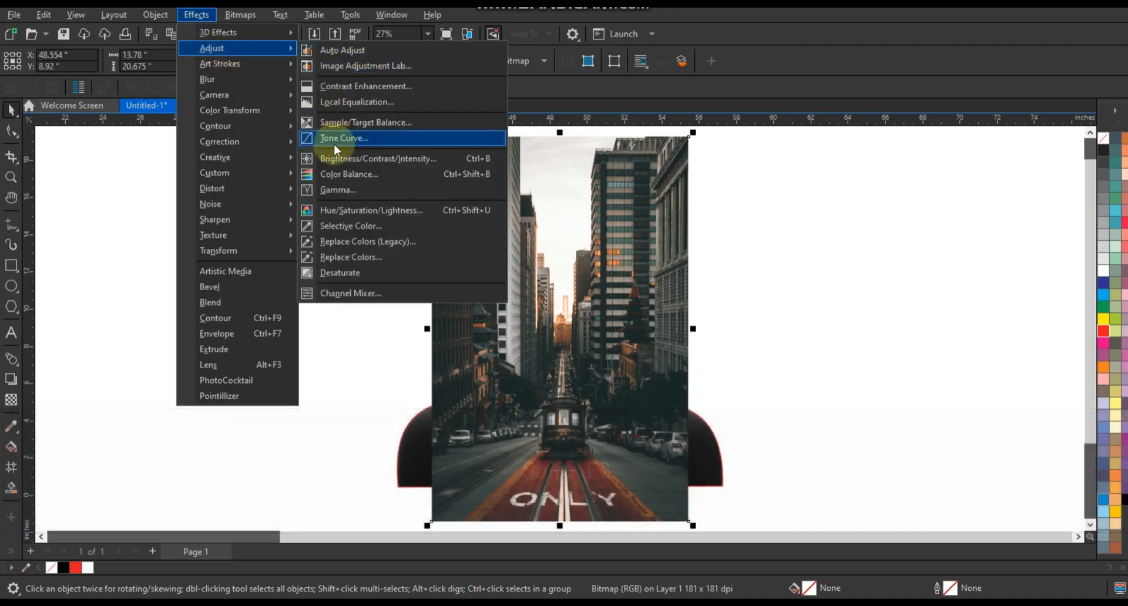
left_click(333, 161)
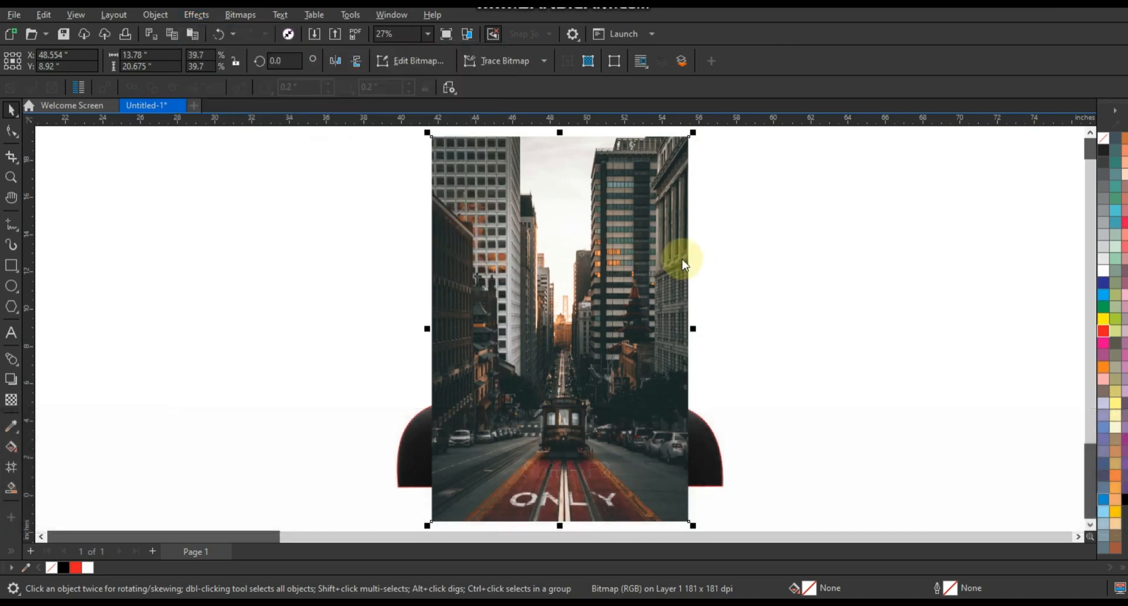
left_click_drag(594, 226, 849, 244)
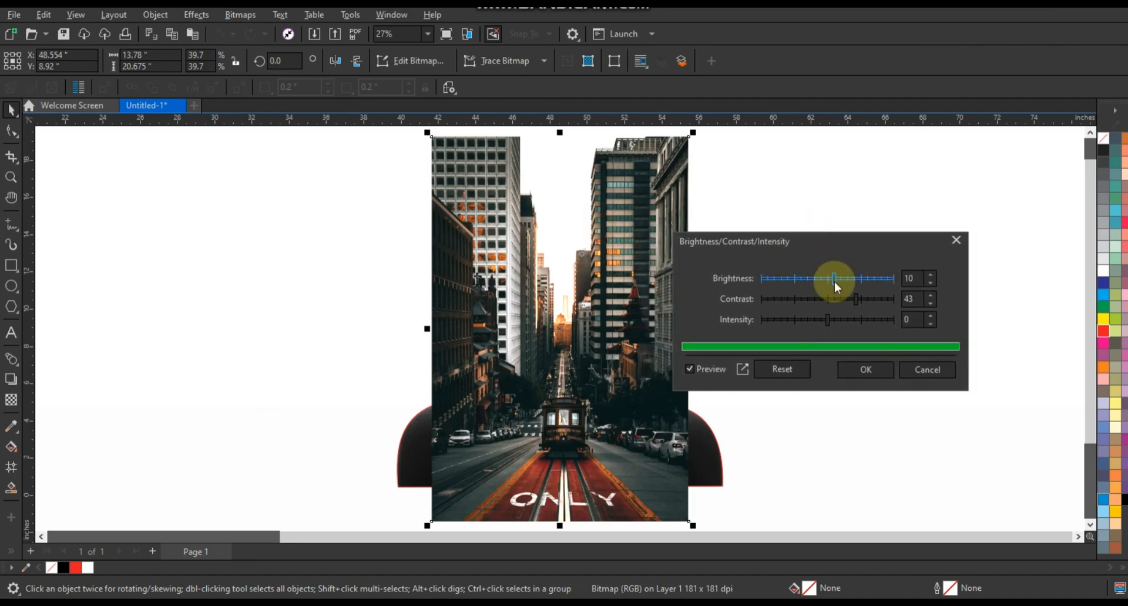
left_click(866, 370)
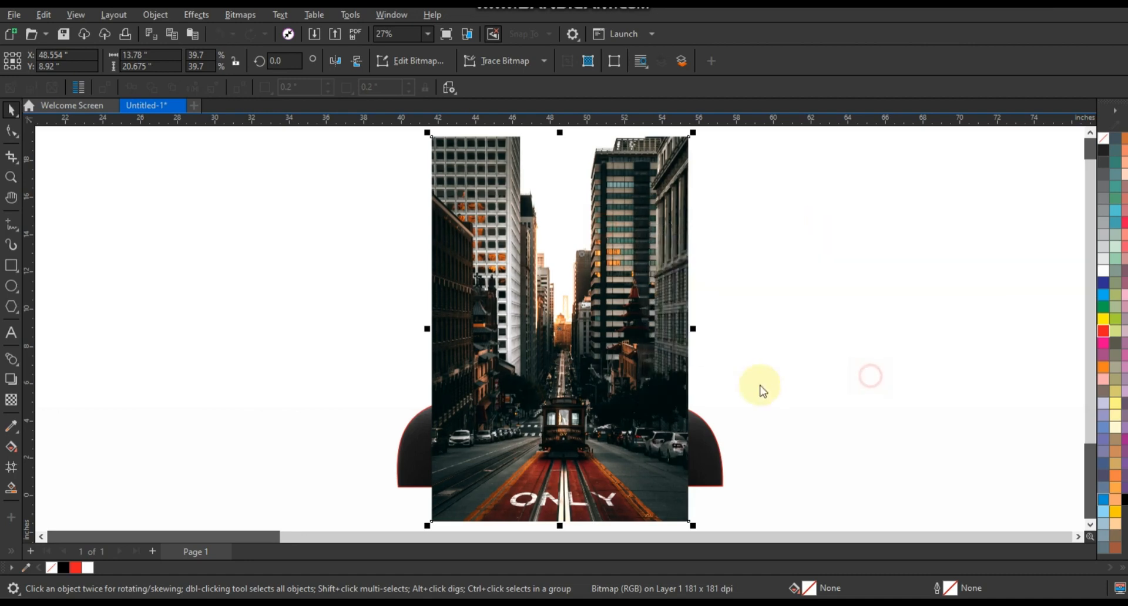
- Apply a horizontal fountain transparency to the city photo so its left side fades out across the left half of the head
left_click(487, 393)
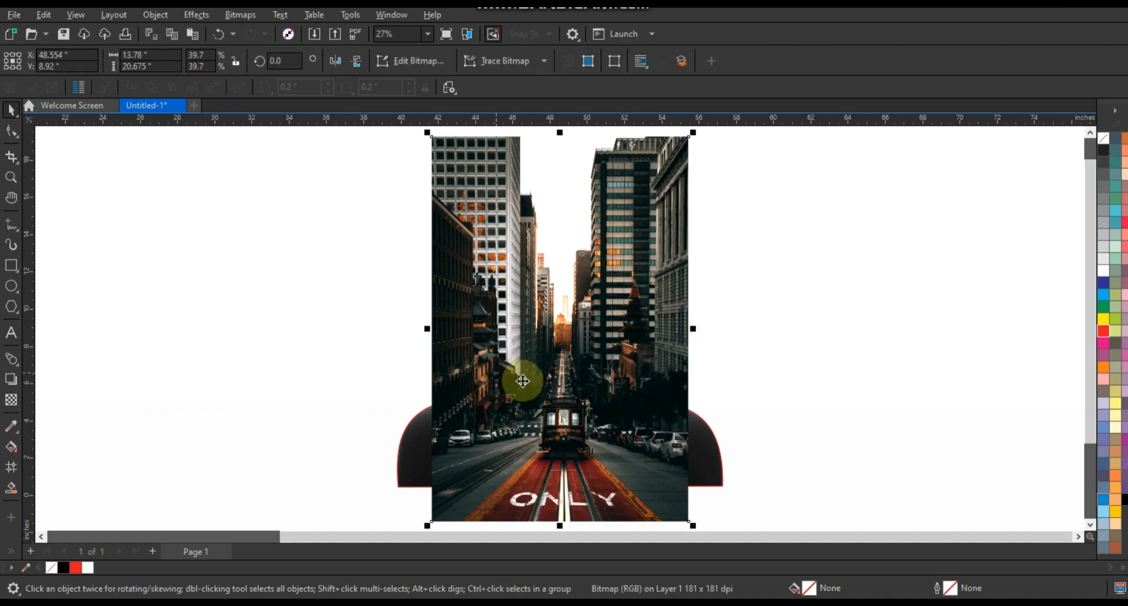
left_click(11, 403)
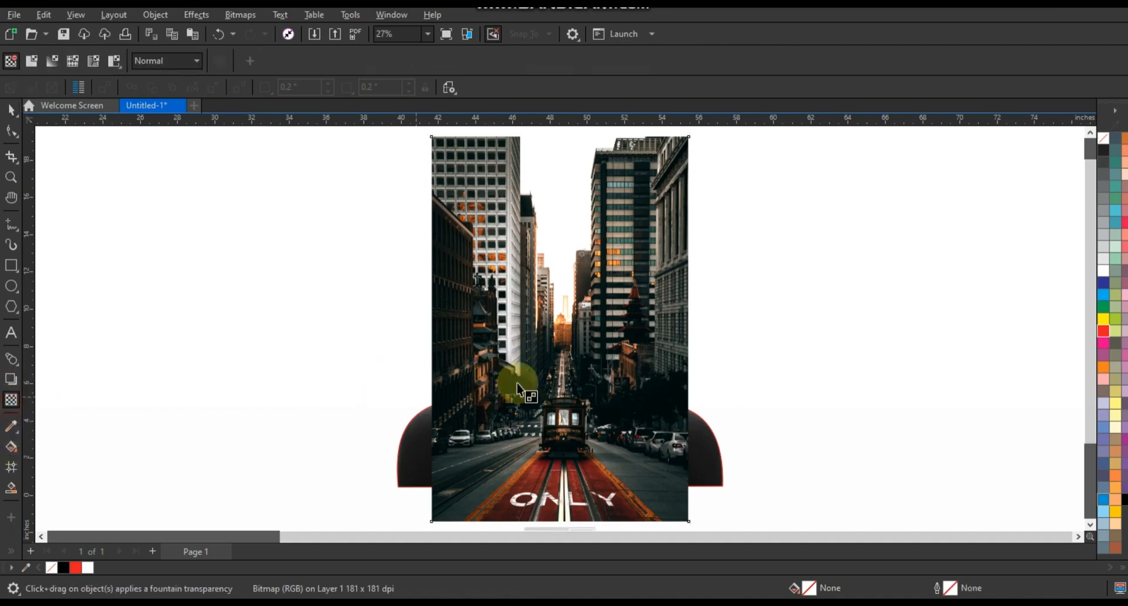
left_click_drag(525, 366, 456, 366)
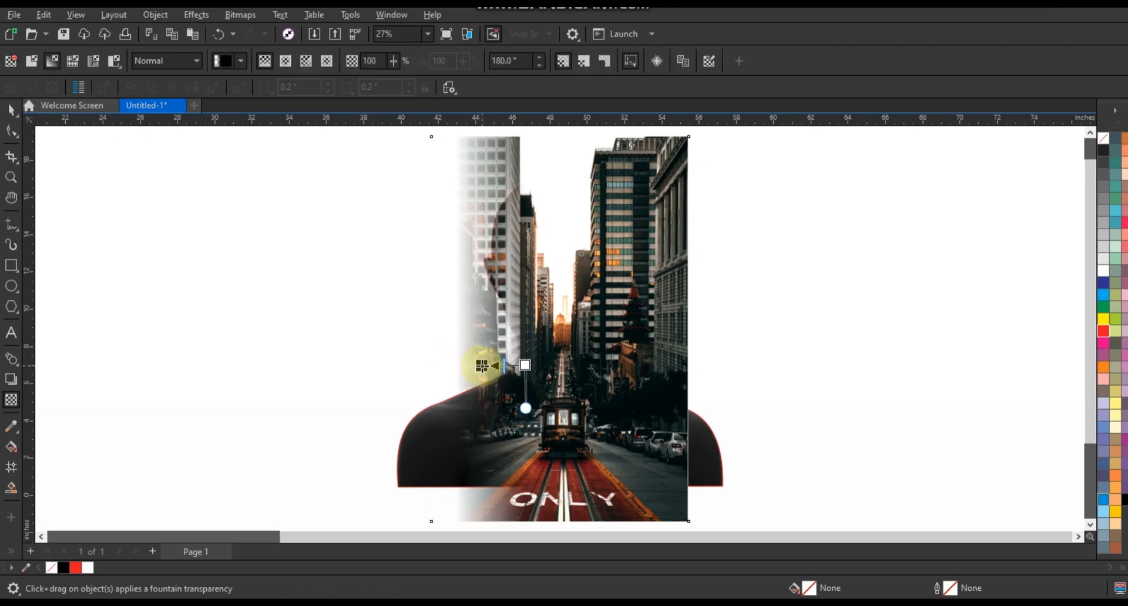
left_click(526, 367)
left_click_drag(525, 366, 500, 368)
left_click(481, 366)
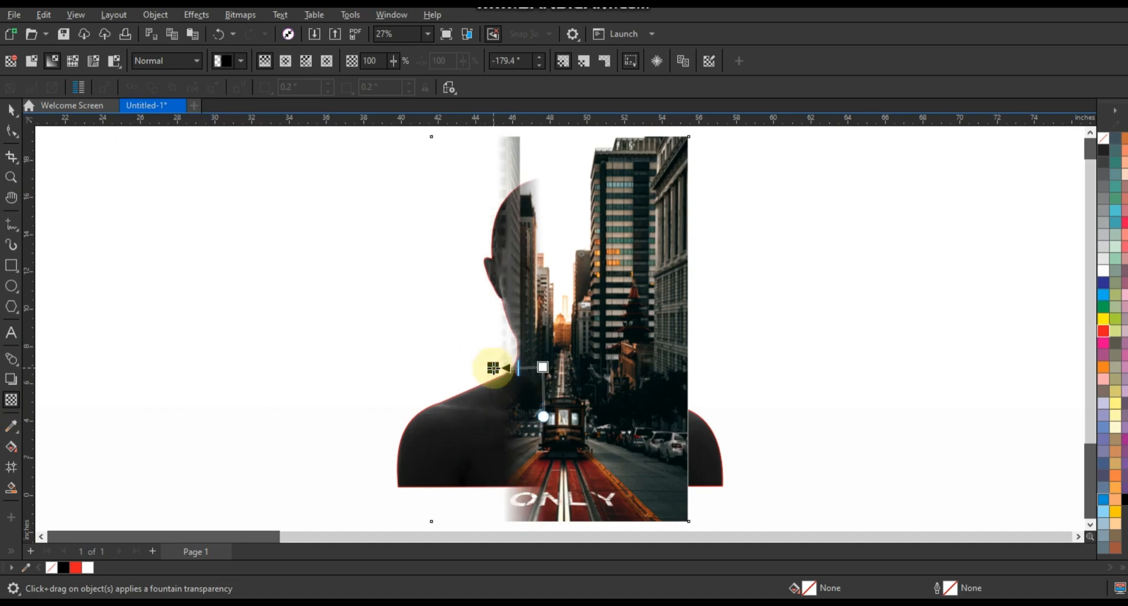
left_click(493, 368)
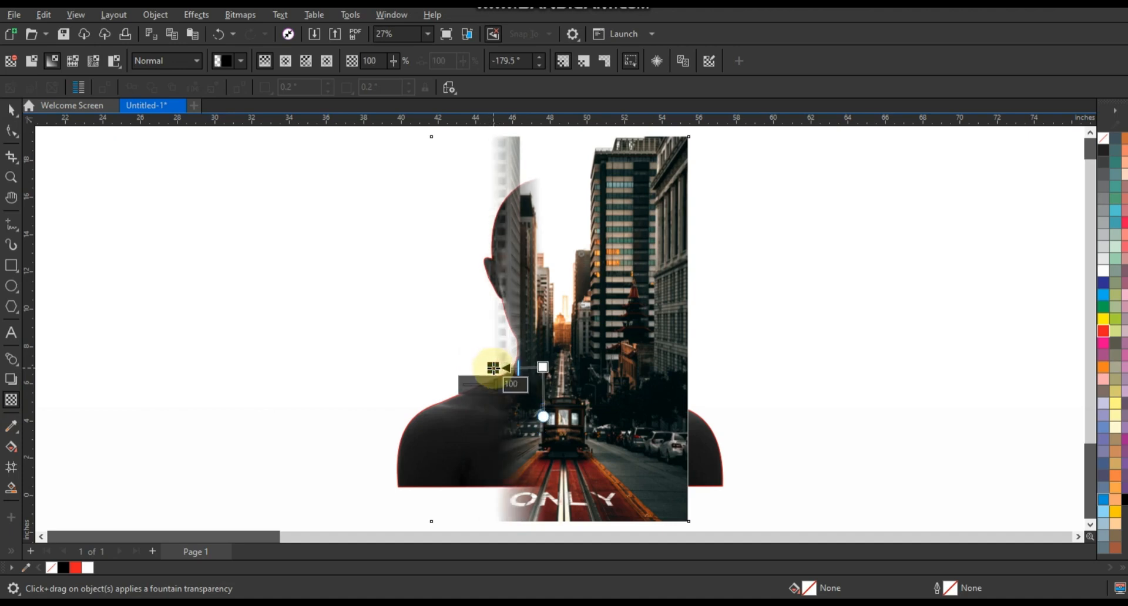
- Convert the faded city photo to a 300 dpi CMYK Color (32-bit) bitmap with anti-aliasing and a transparent background
left_click(11, 110)
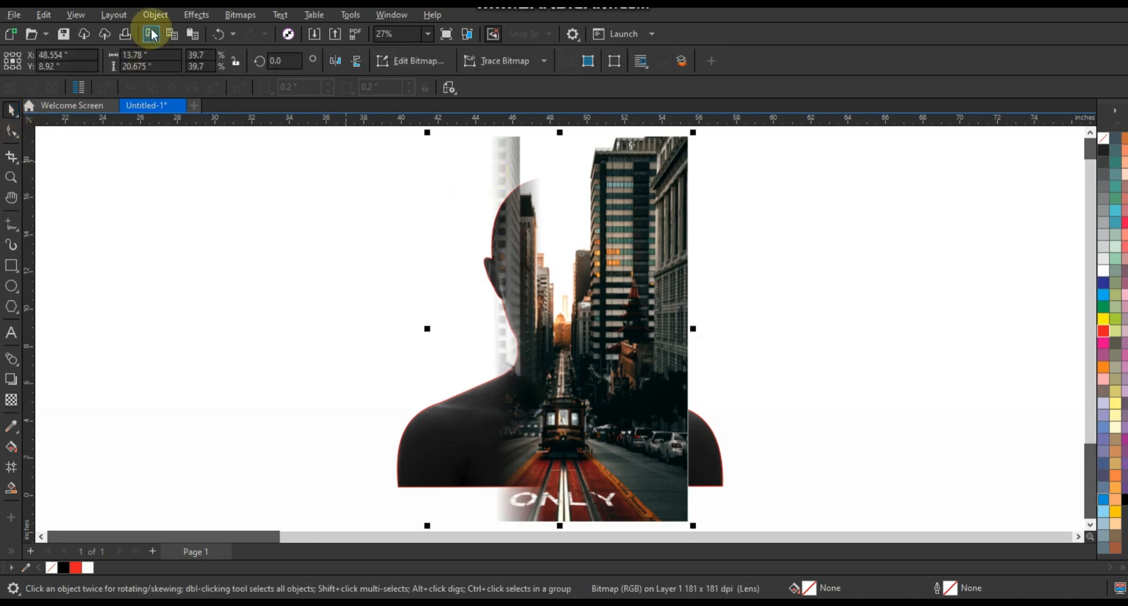
left_click(240, 15)
left_click(238, 34)
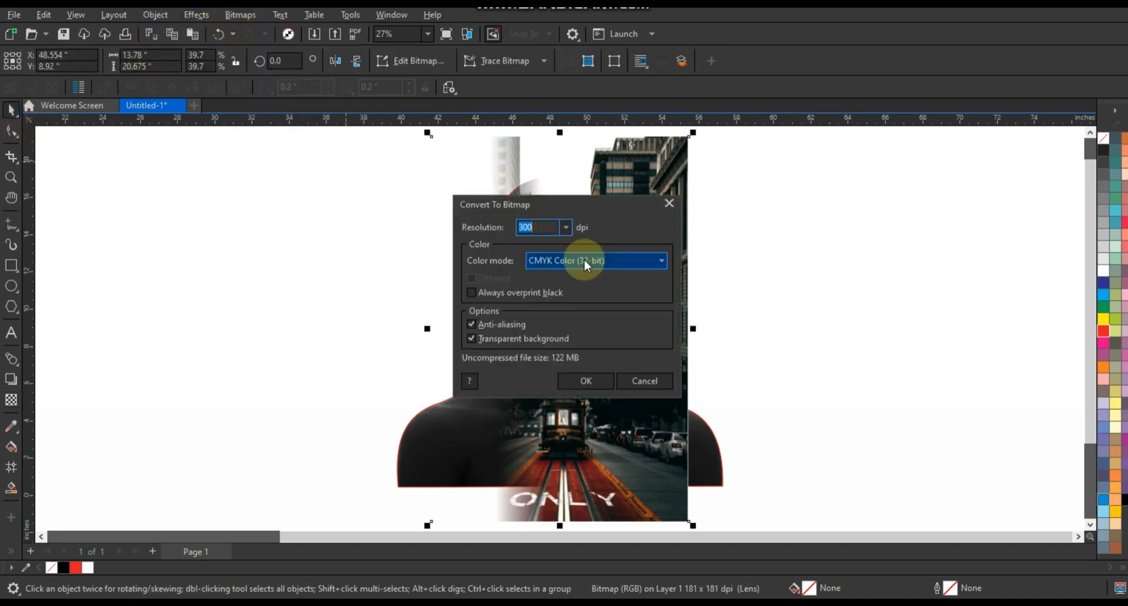
left_click_drag(558, 205, 815, 207)
left_click(843, 381)
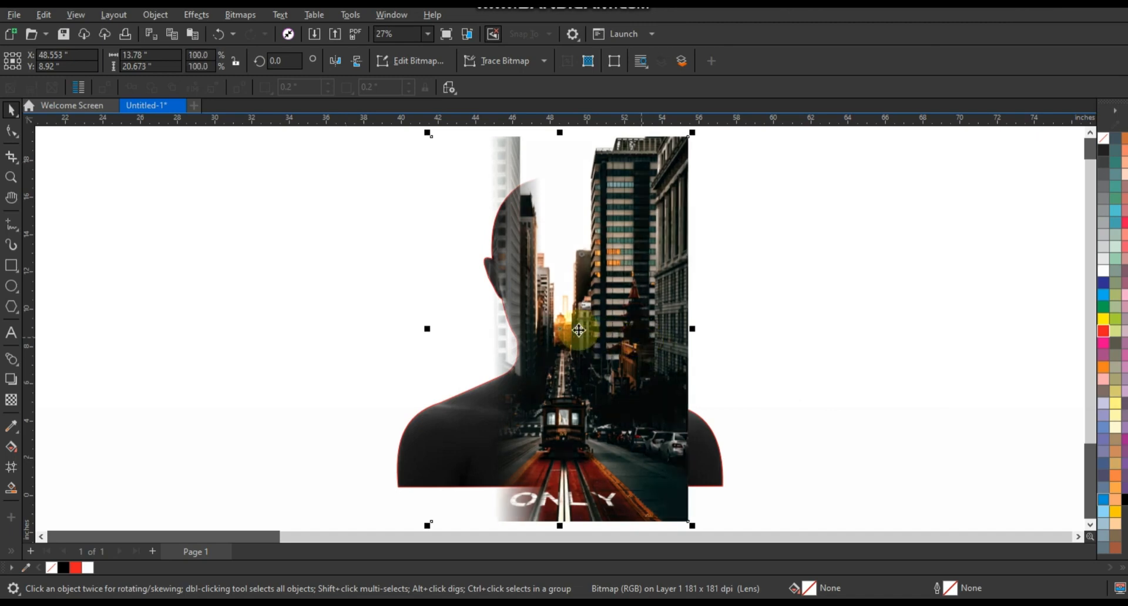
- Apply a horizontal fountain transparency to the city bitmap so its right side fades out at the right edge of the head
left_click(11, 401)
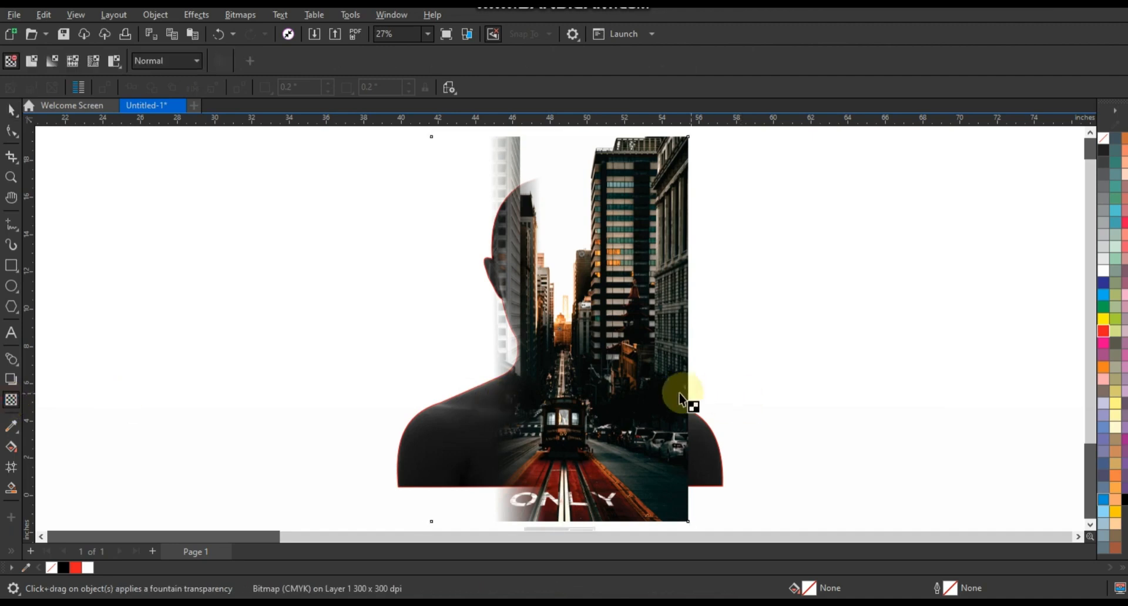
mouse_move(603, 381)
left_mouse_down()
mouse_move(661, 387)
mouse_move(582, 383)
left_mouse_up()
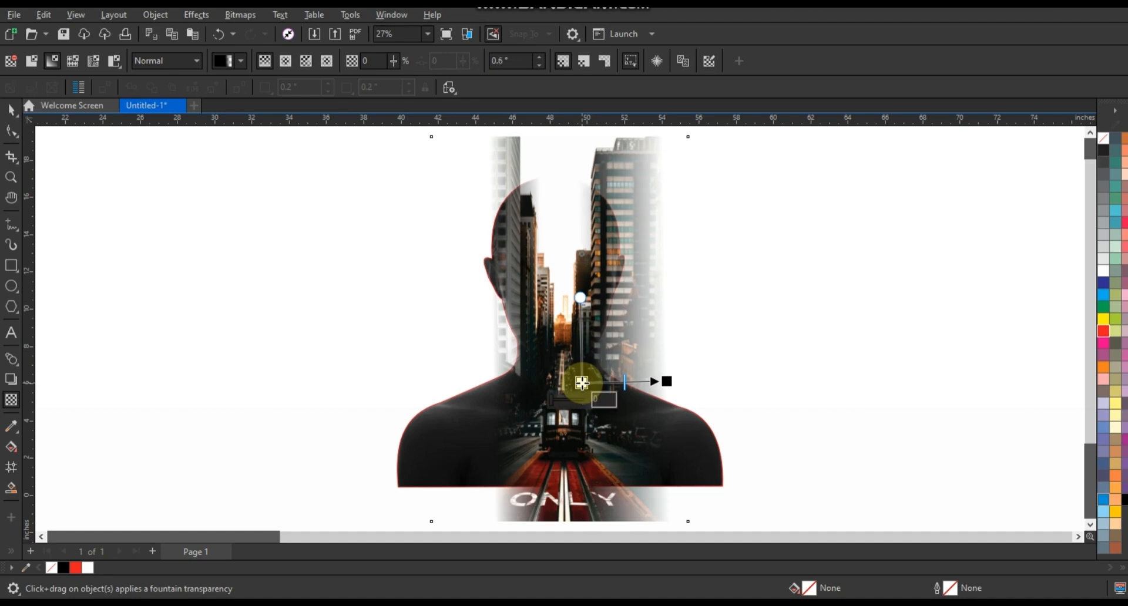
left_click_drag(667, 382, 629, 383)
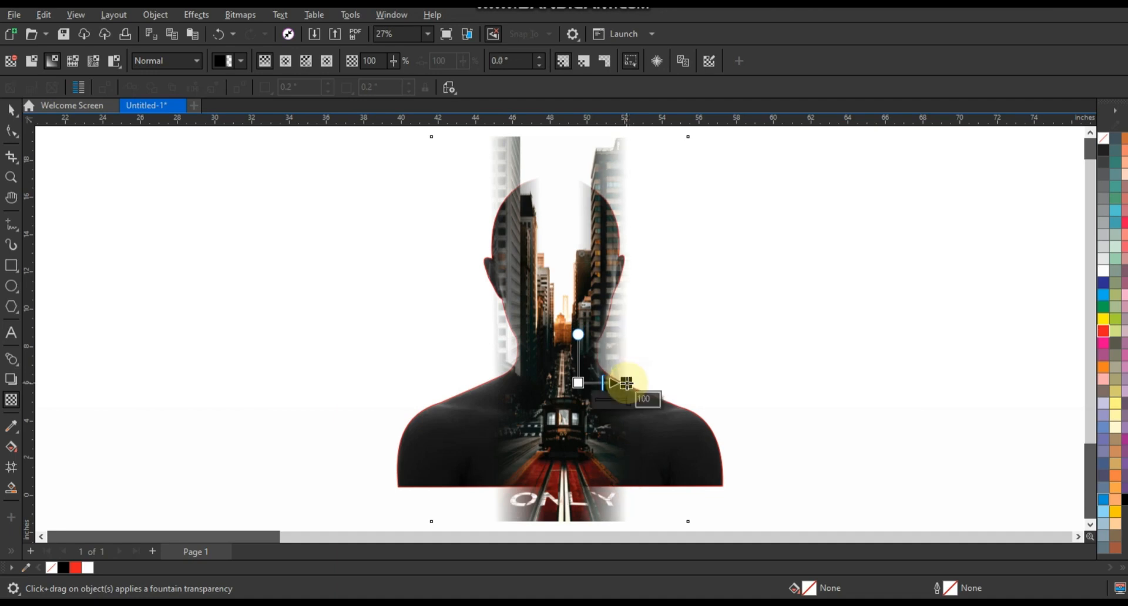
left_click(10, 109)
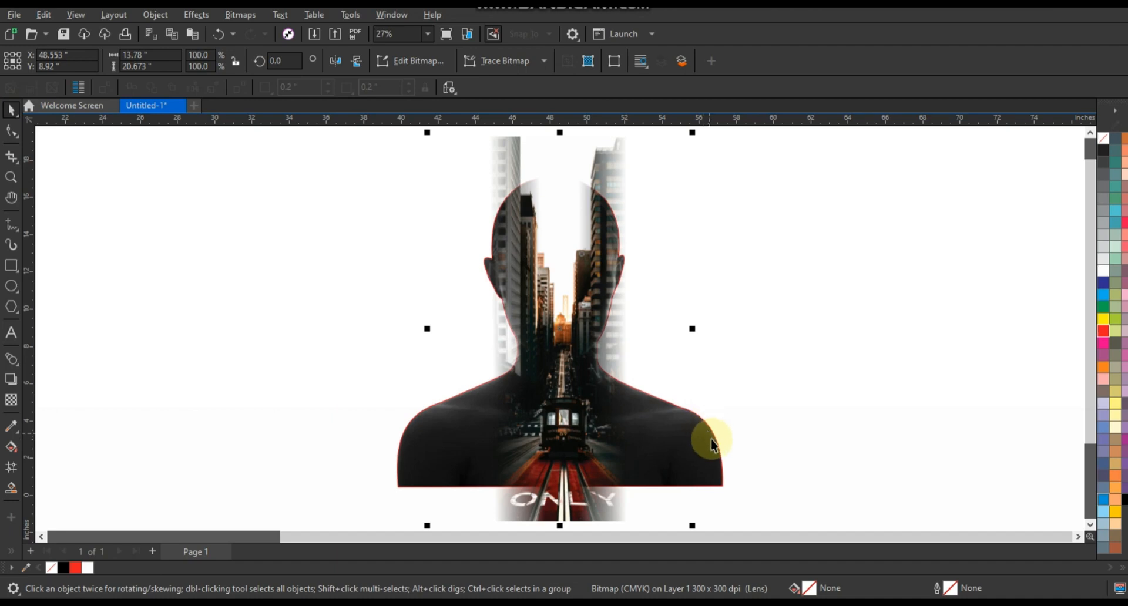
- PowerClip the city bitmap inside the head-and-shoulders shape and remove the shape's red outline
key("w")
left_click(709, 443)
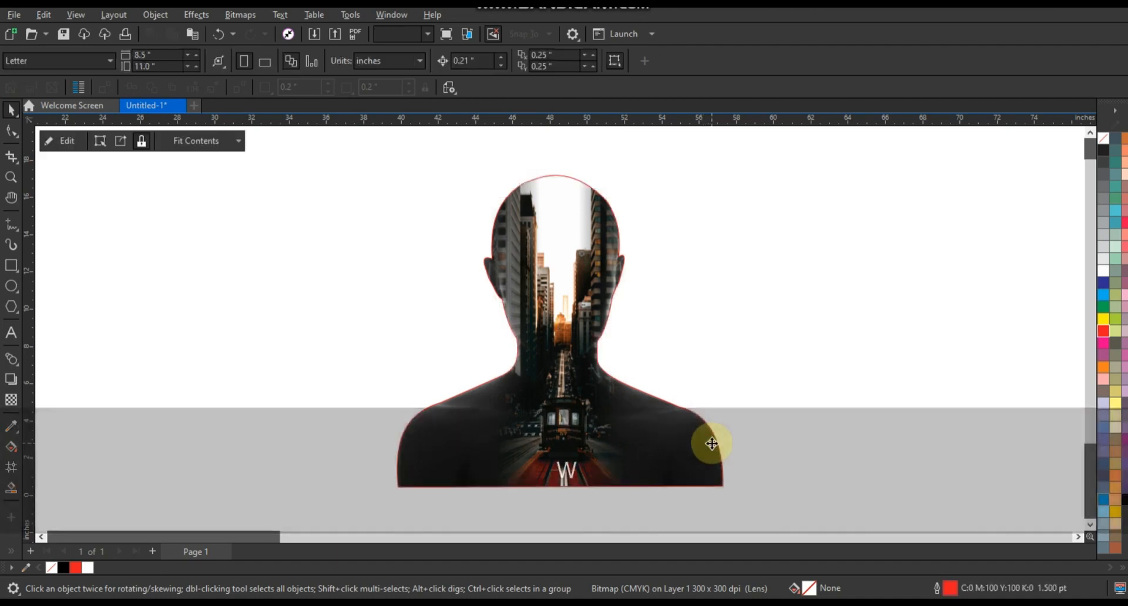
scroll(702, 463, "down", 1)
left_click(701, 463)
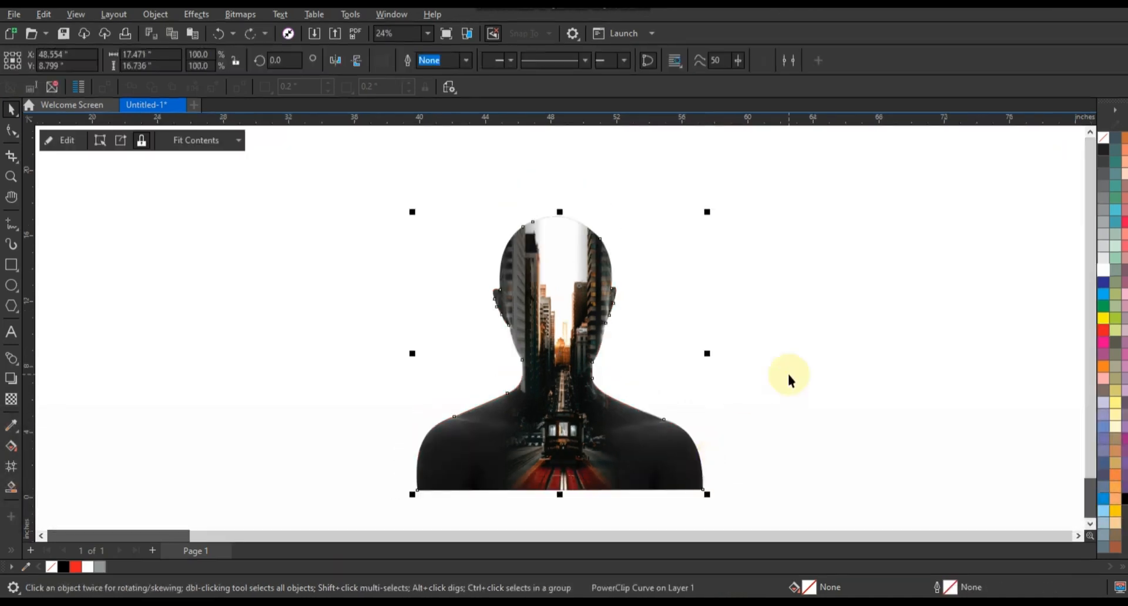
- Edit the PowerClip contents and fade the portrait bitmap with a vertical fountain transparency from mid-face to the top of the head
key("d")
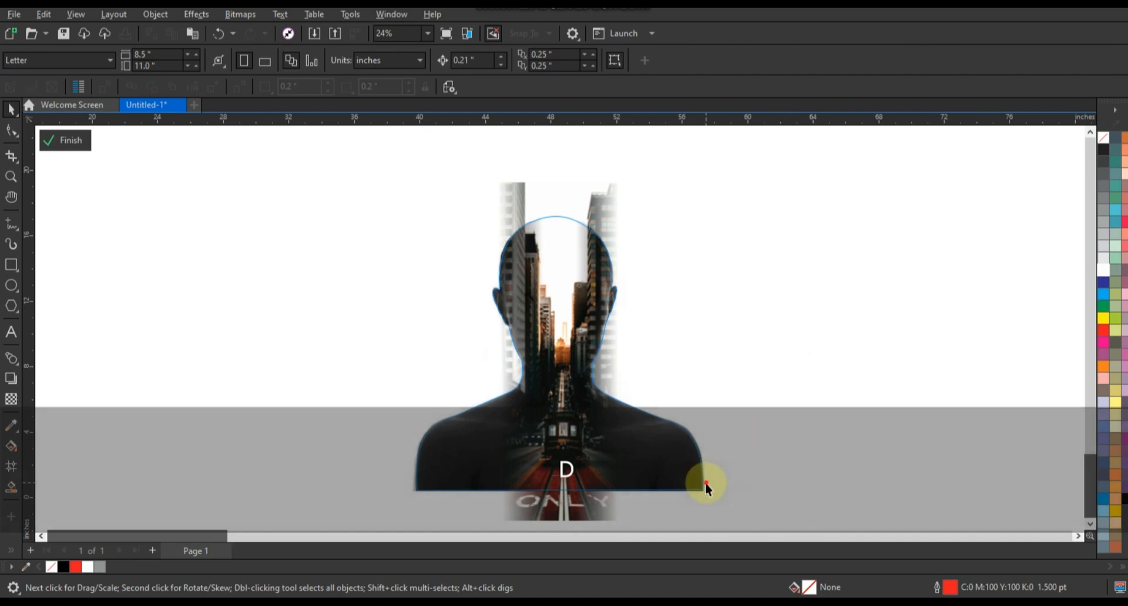
left_click(705, 481)
left_click(10, 399)
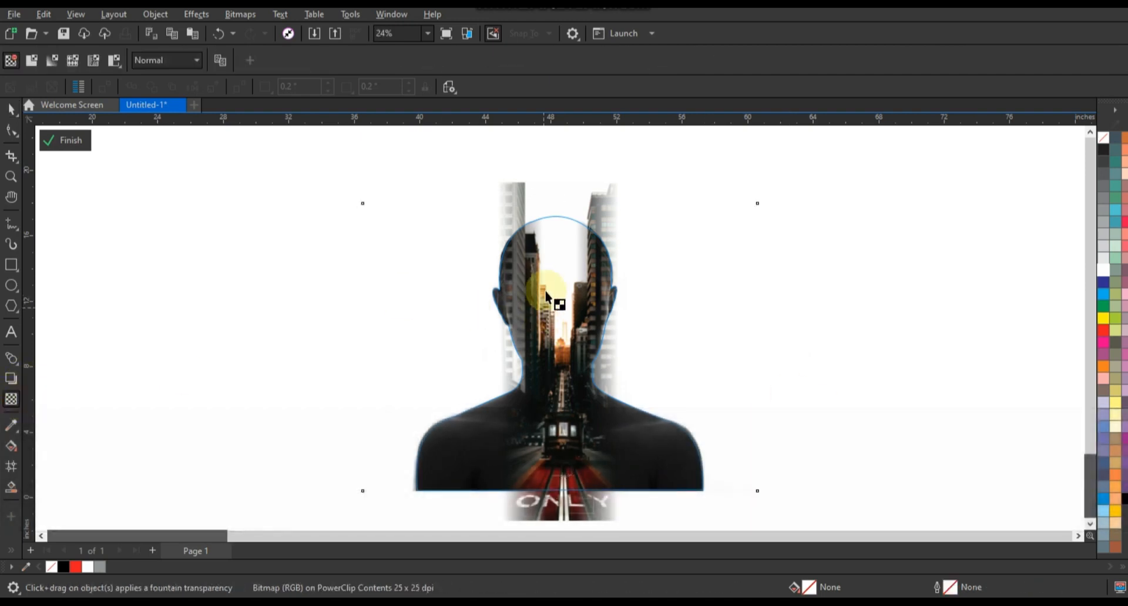
left_click_drag(548, 287, 541, 234)
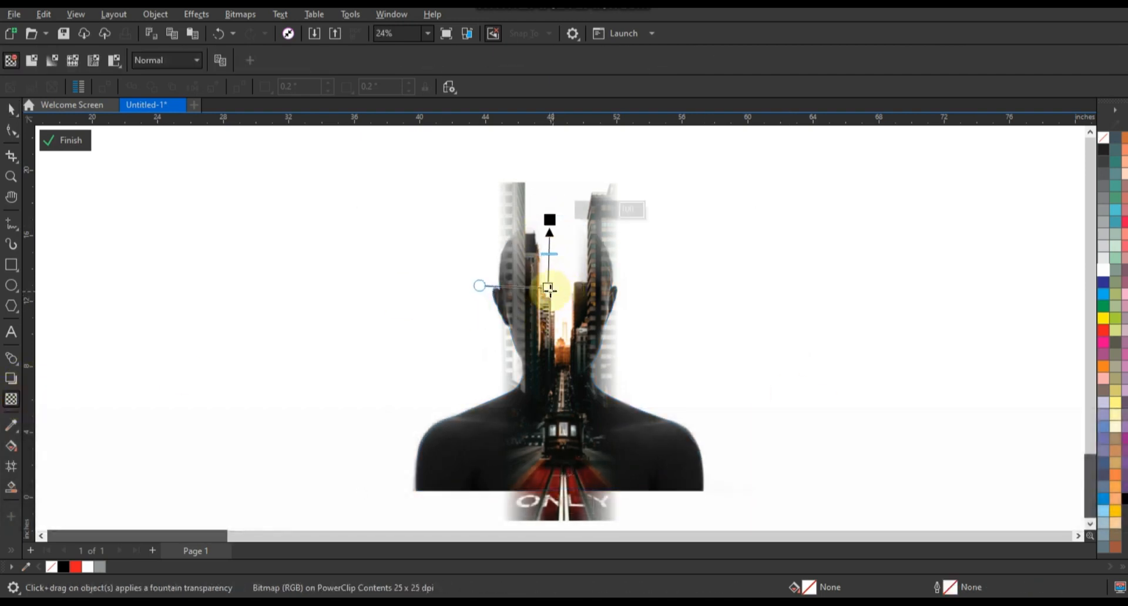
left_click_drag(548, 288, 552, 314)
left_click_drag(552, 265, 554, 283)
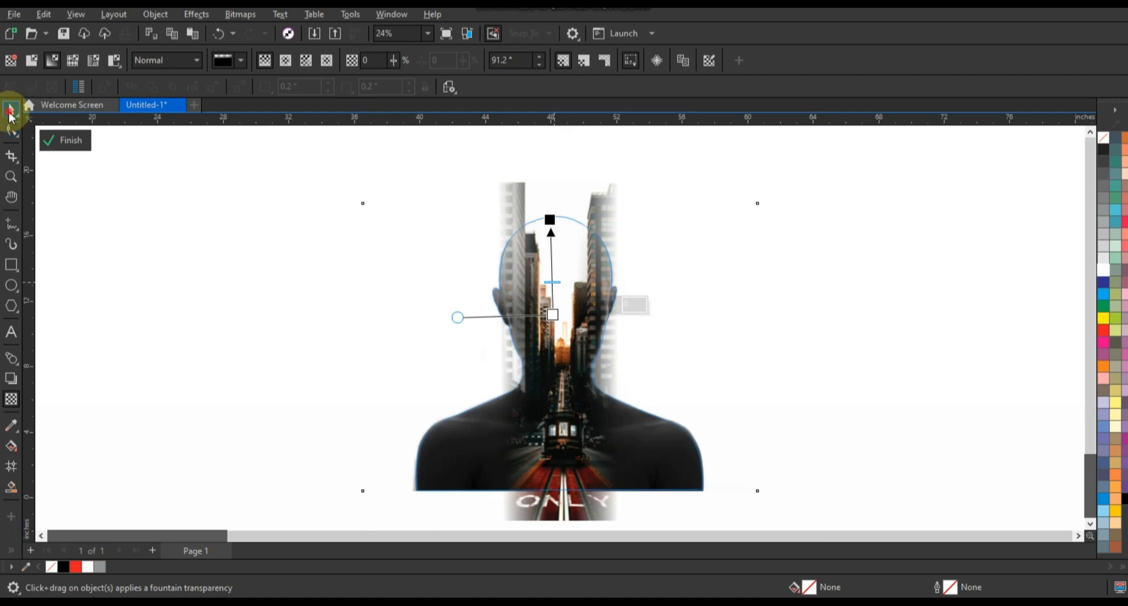
left_click(10, 111)
- Nudge the city bitmap upward until the ONLY road lettering fits inside the shoulders, and finish editing the PowerClip
left_click(613, 223)
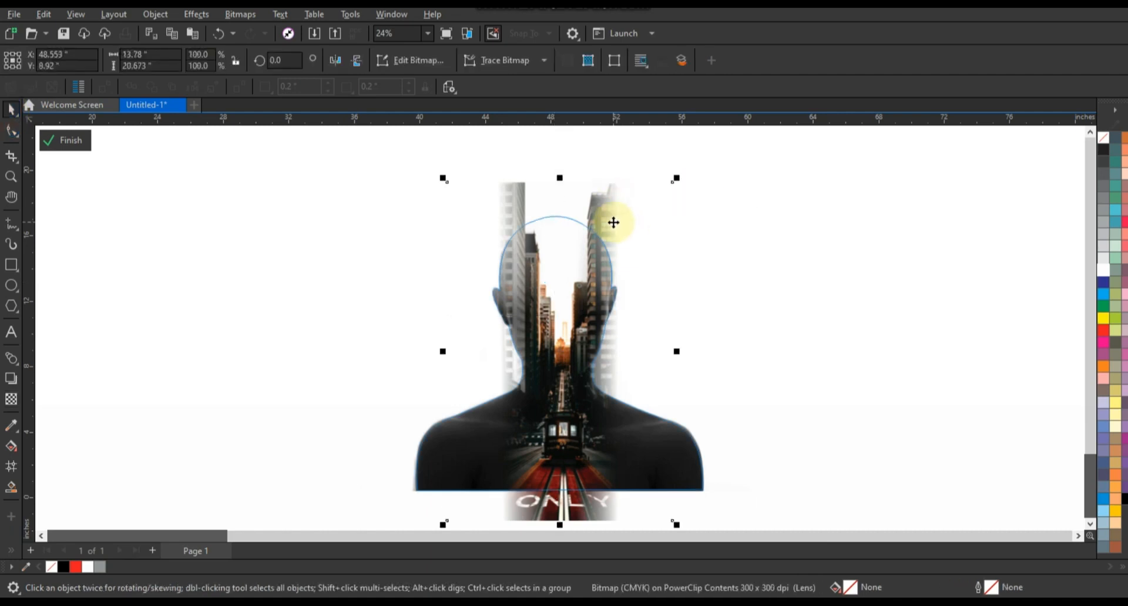
key("Up")
key("Up")
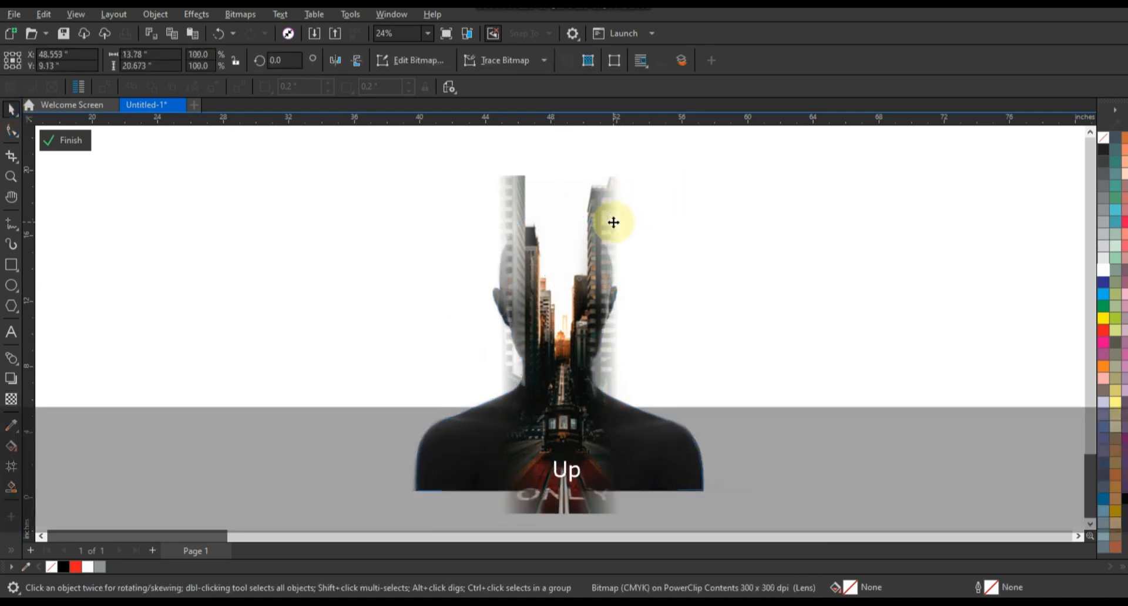
key("Up")
key("Up")
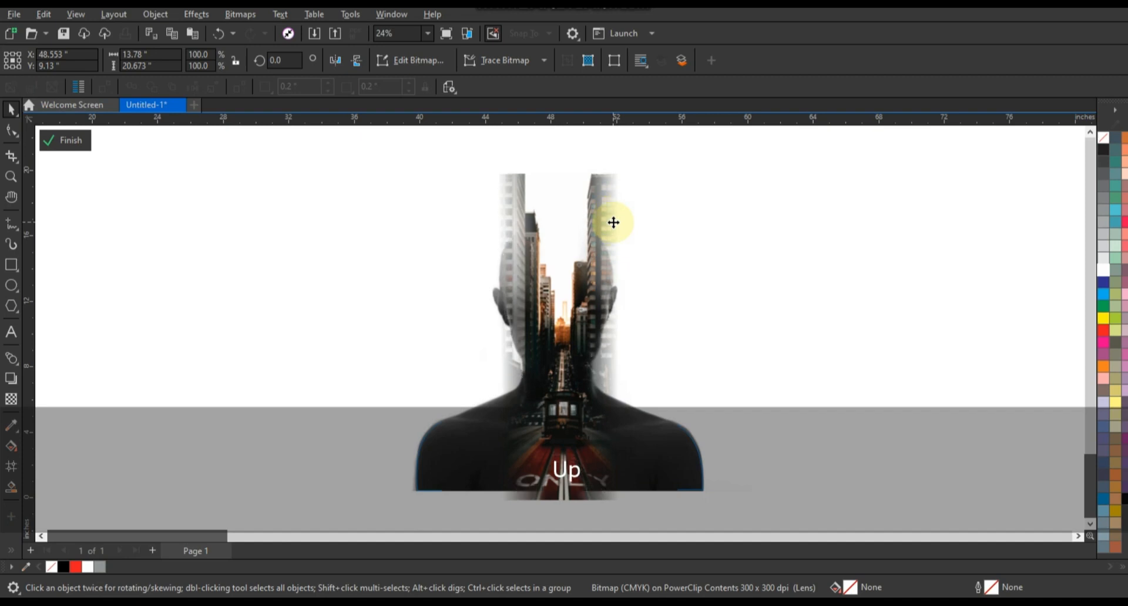
key("f")
left_click(771, 262)
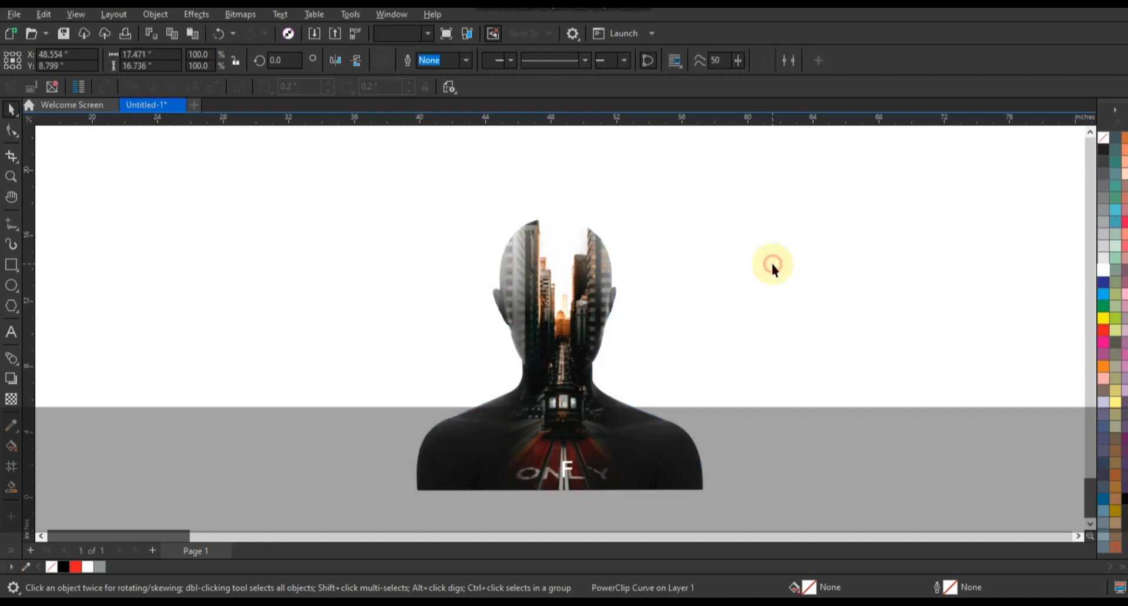
- Reopen the PowerClip contents, extend the portrait's fountain transparency down to the chin with its end below the crown, and finish editing
left_click(548, 303)
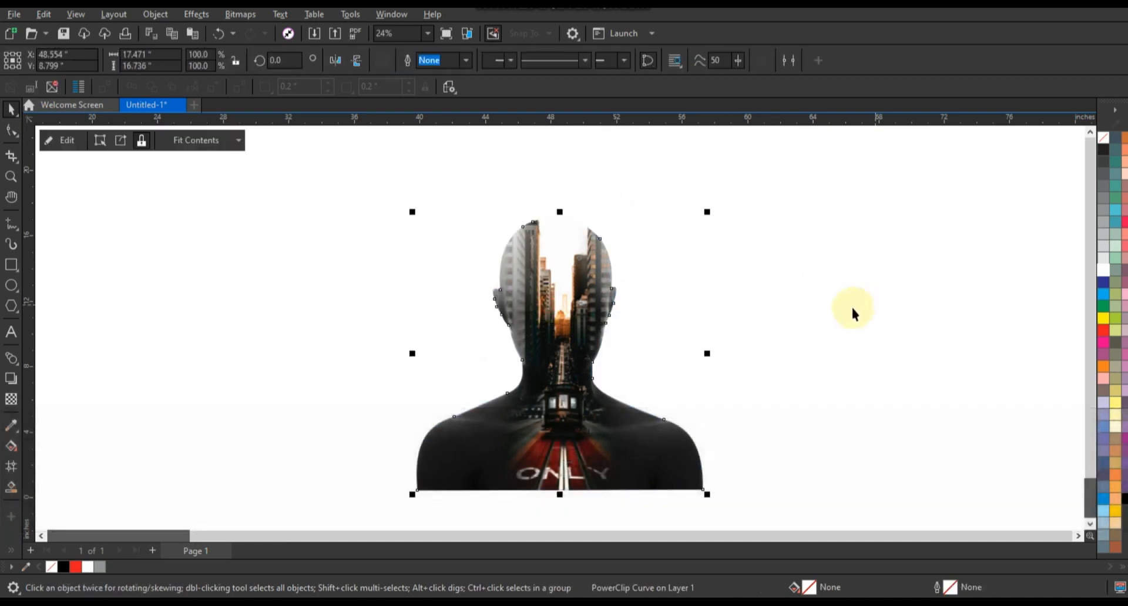
key("d")
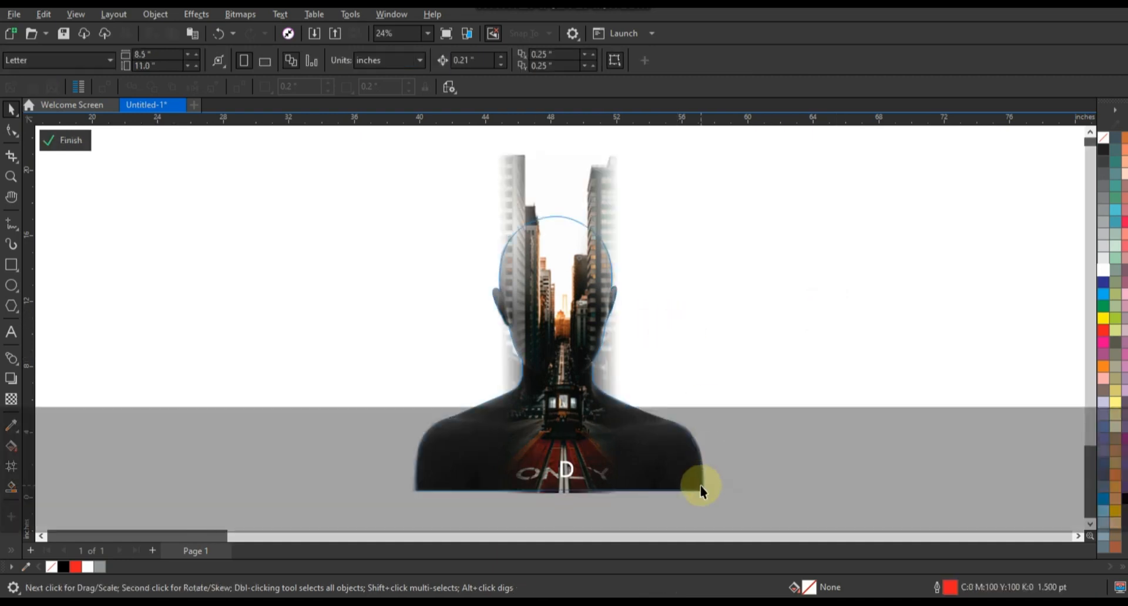
left_click(713, 464)
left_click(11, 399)
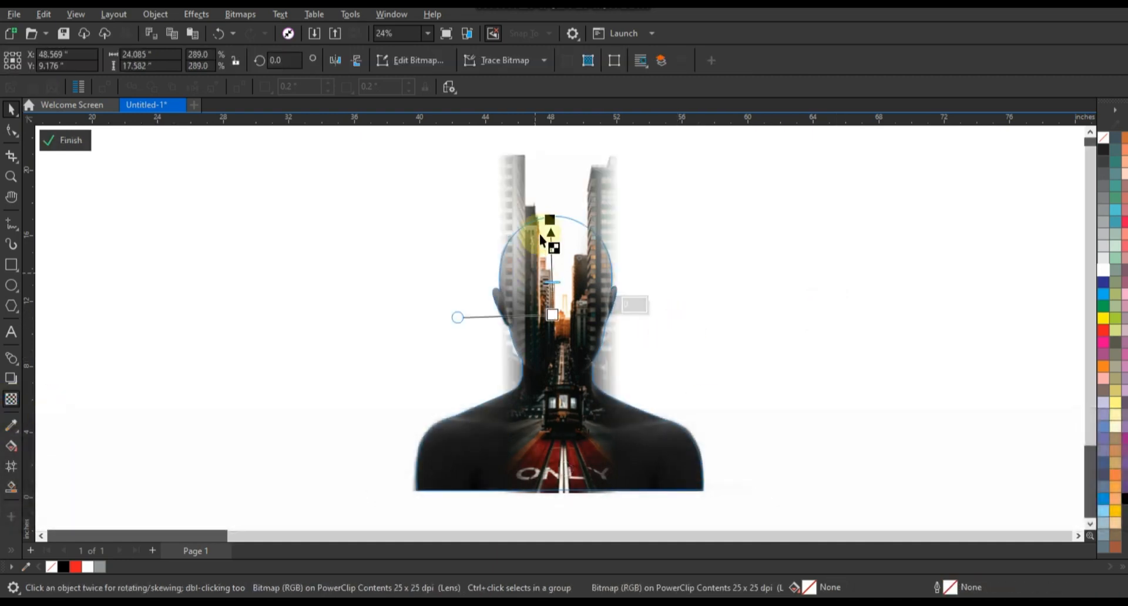
left_click_drag(550, 219, 544, 237)
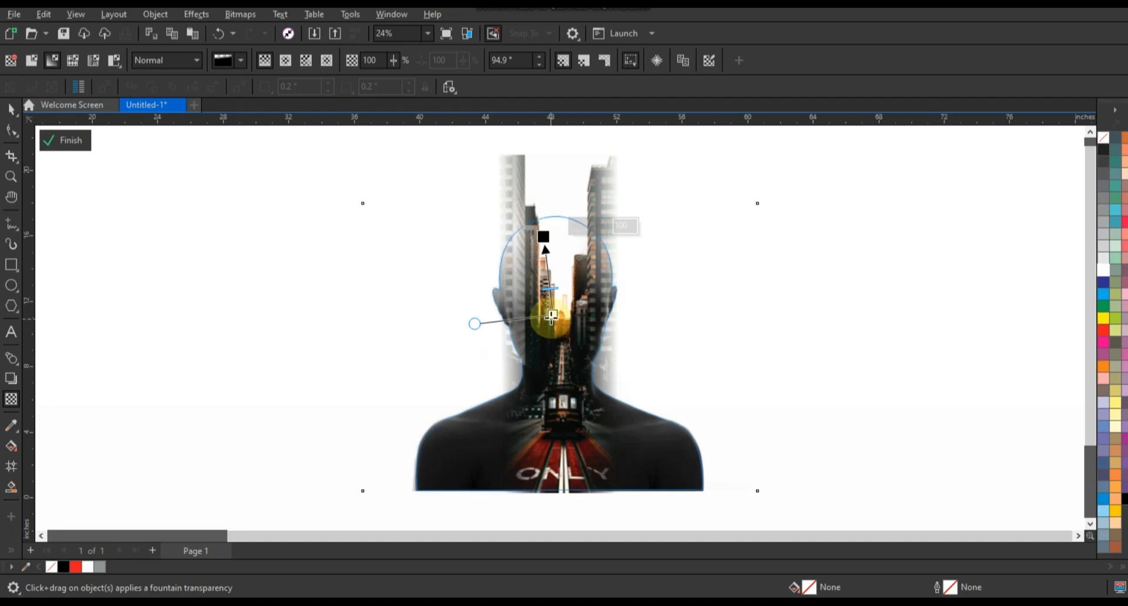
left_click_drag(551, 317, 546, 354)
left_click(10, 109)
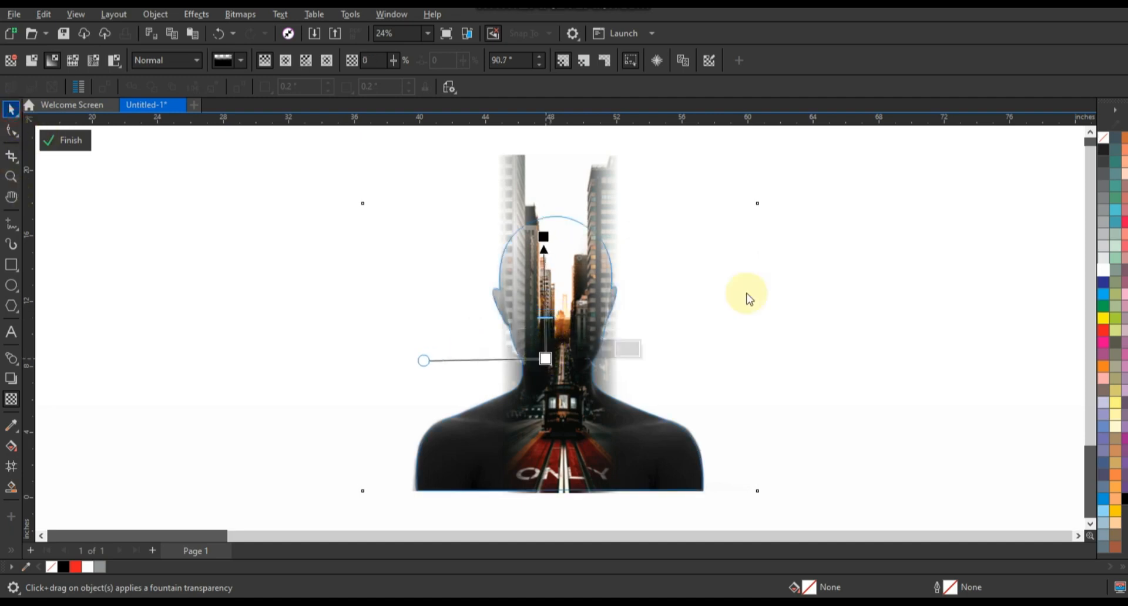
left_click(861, 299)
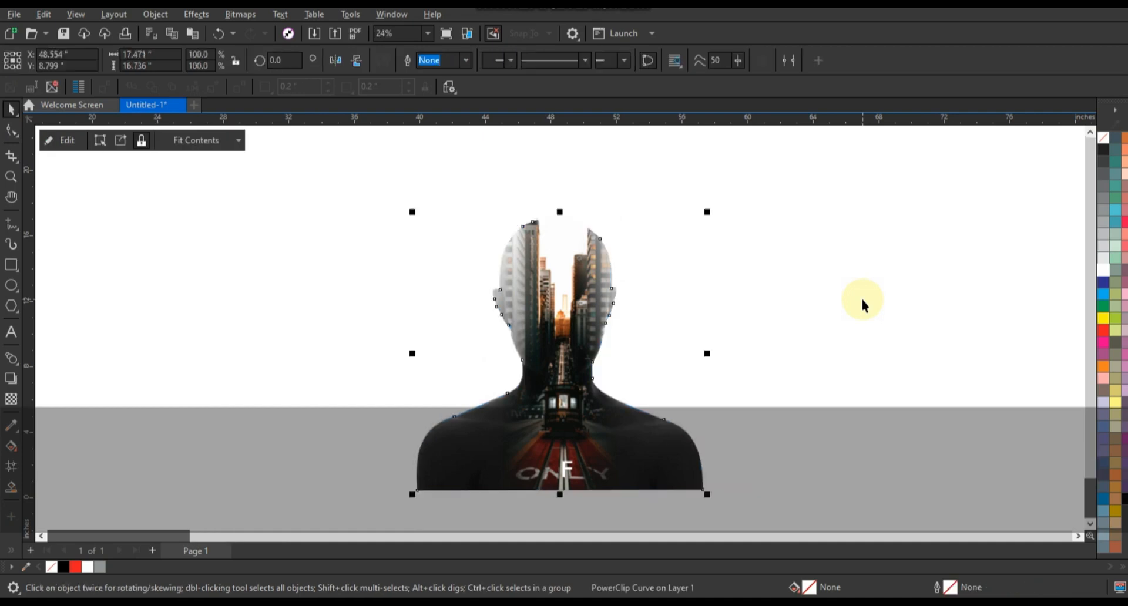
left_click(862, 299)
- Zoom in on the finished composition and examine it in full-screen preview
left_click(10, 177)
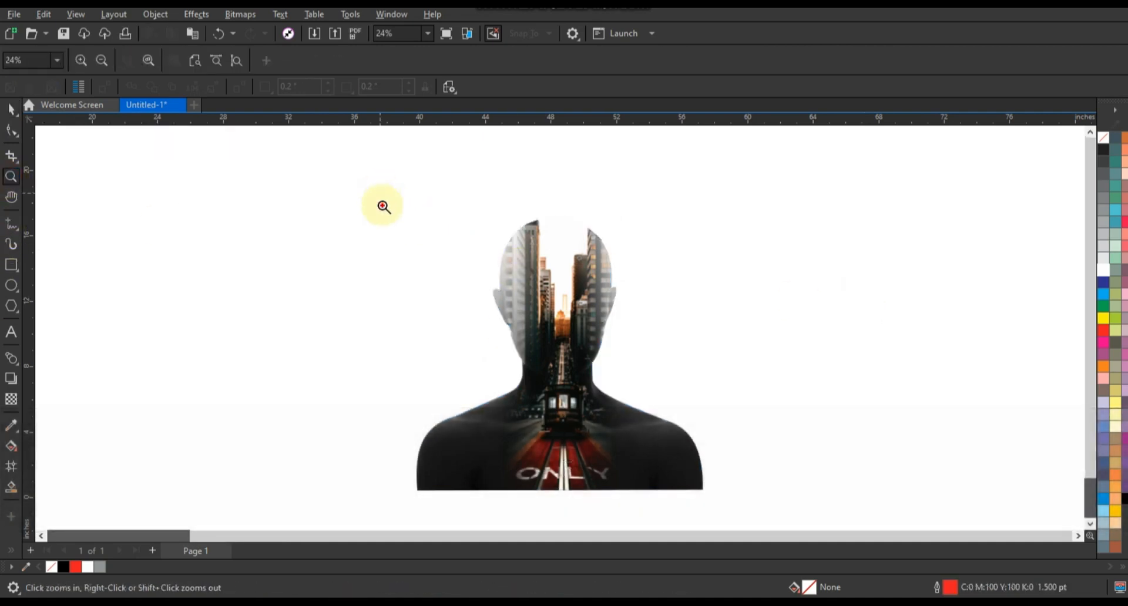
left_click_drag(772, 517, 776, 501)
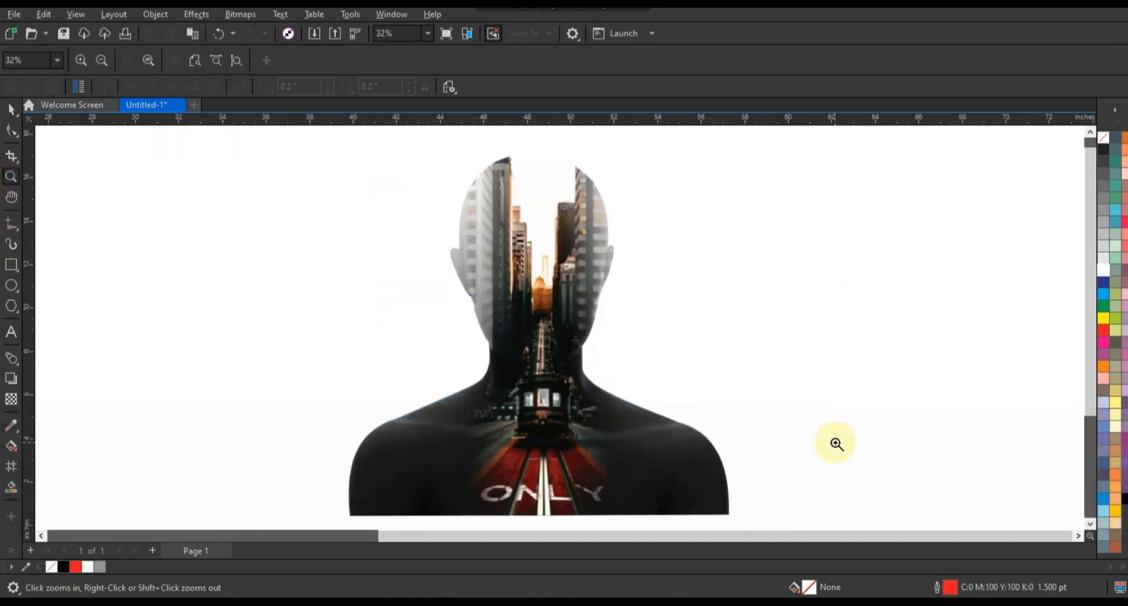
key("F9")
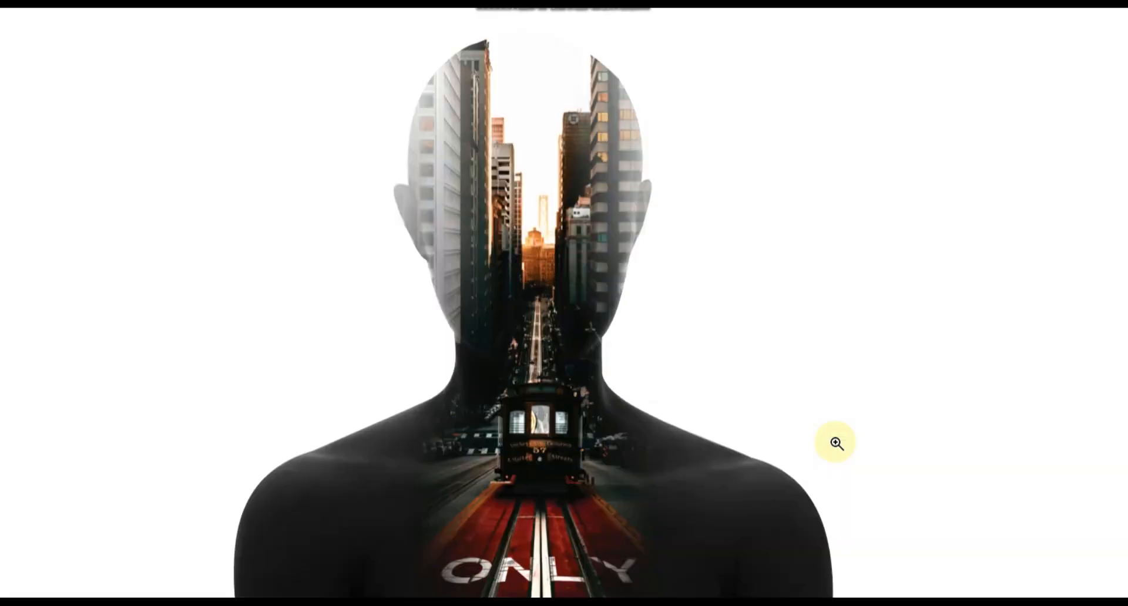